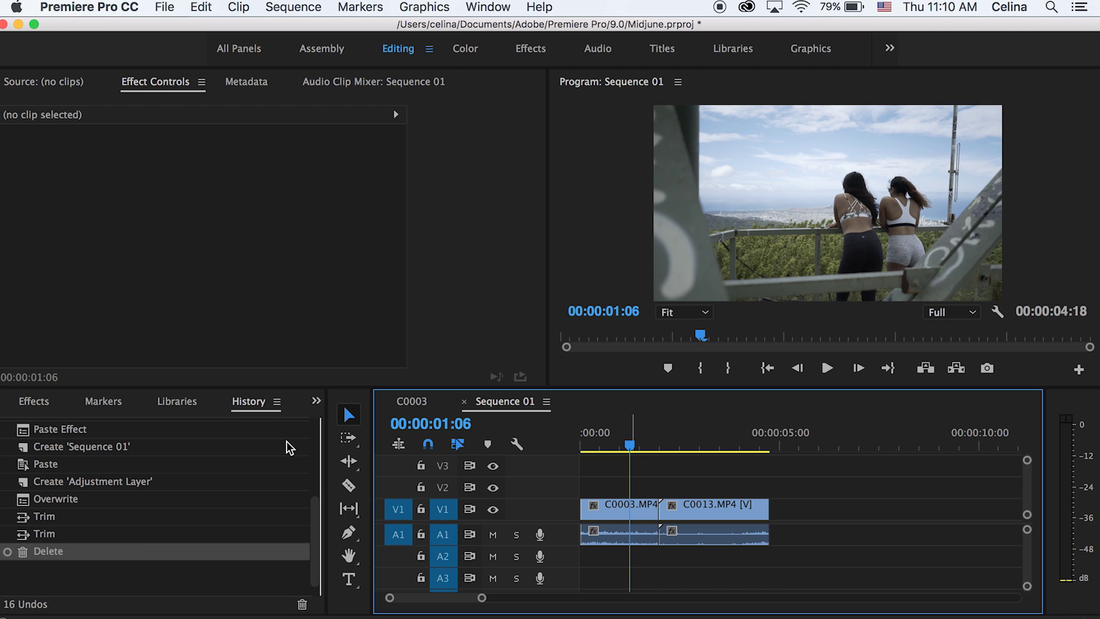
# Show the available effects and preview the sequence just before the cut, parking the playhead at 00:00:01:07
pyautogui.click(47, 401)
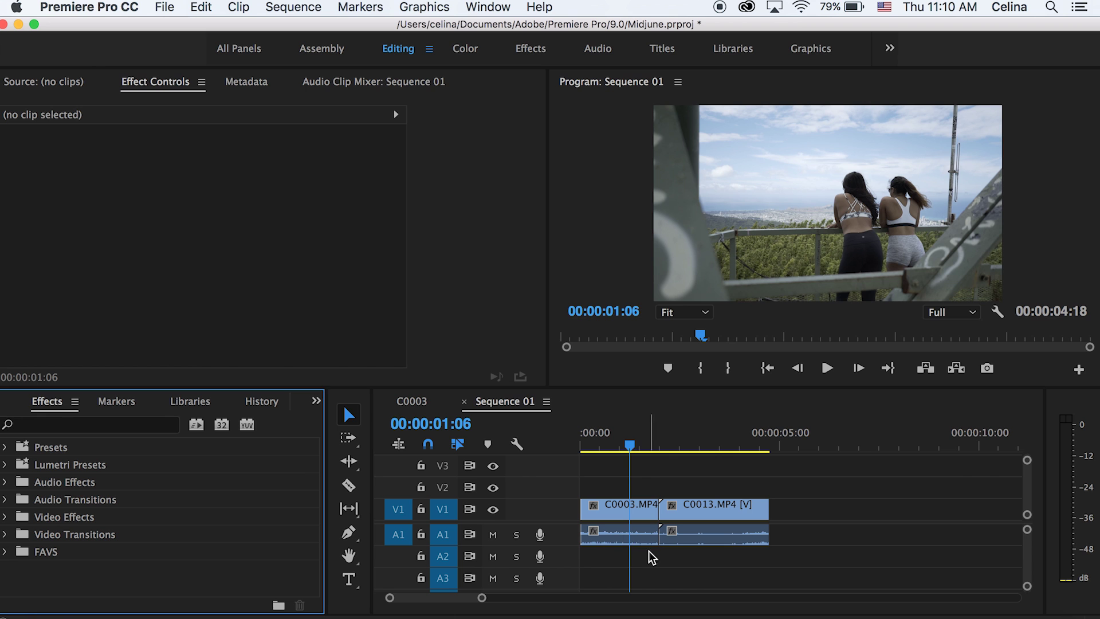
pyautogui.click(658, 486)
pyautogui.press('space')
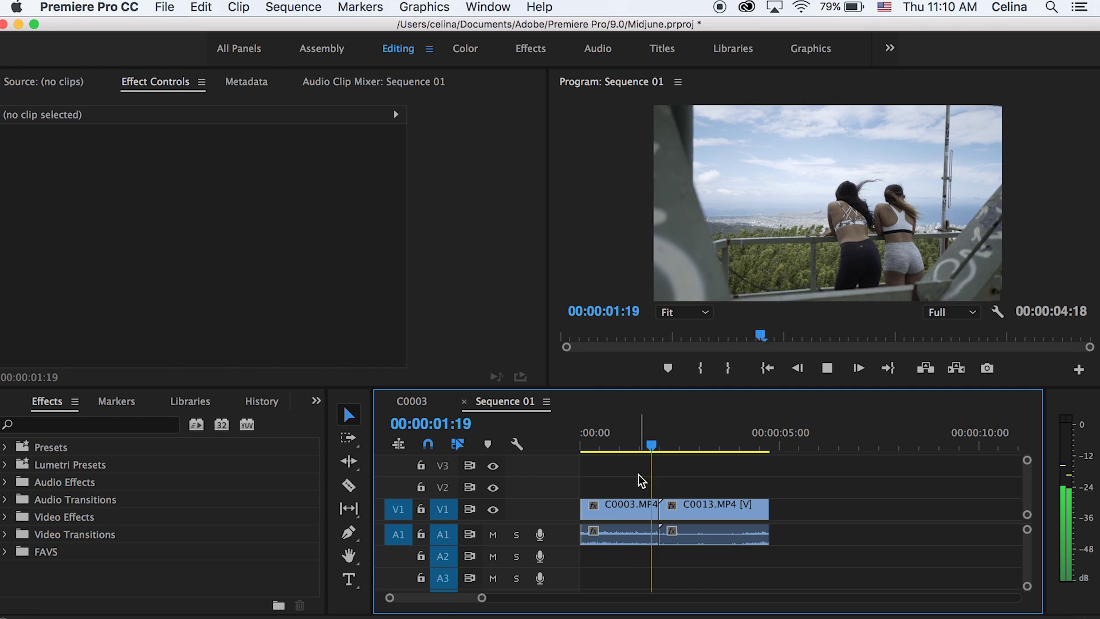
pyautogui.moveTo(647, 449); pyautogui.dragTo(633, 456)
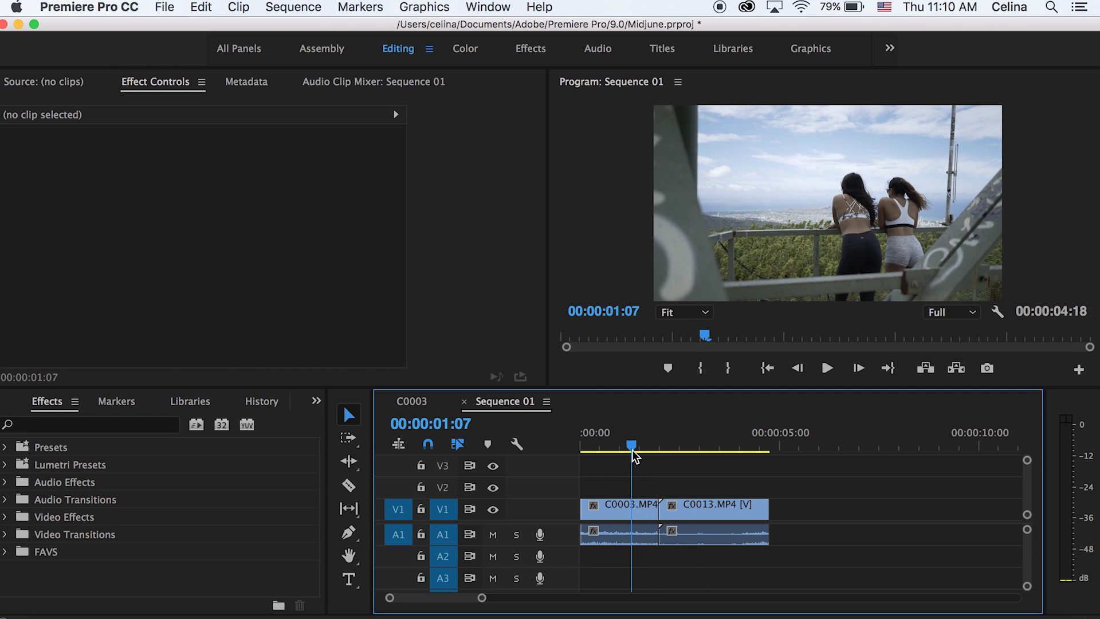
# Find the Wave Warp video effect and apply it to the C0003.MP4 clip
pyautogui.click(634, 509)
pyautogui.click(143, 424)
pyautogui.write('wa')
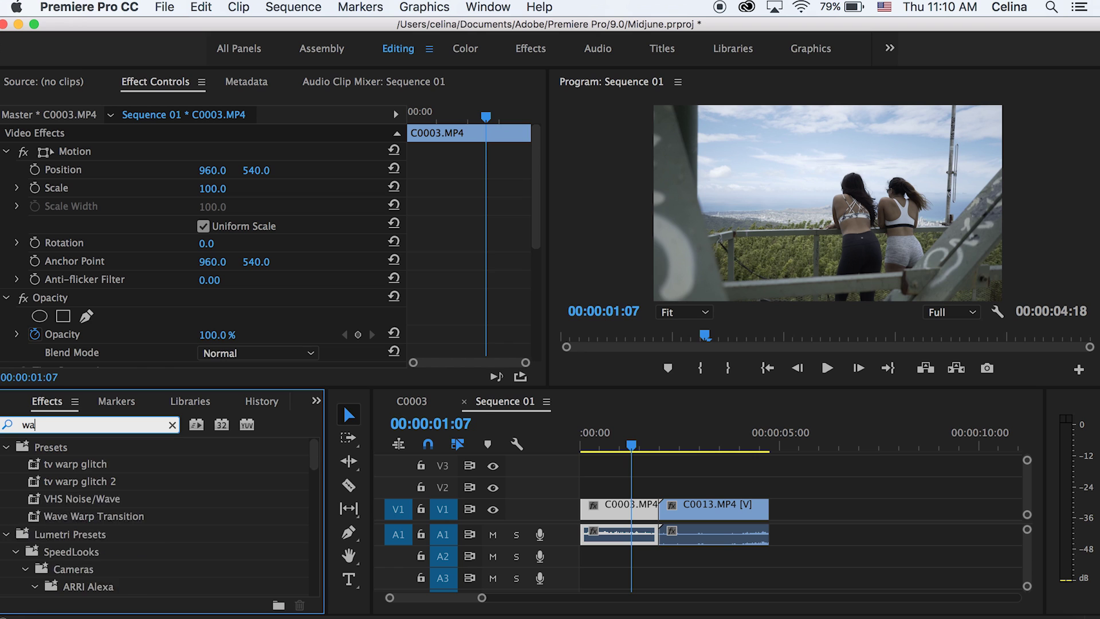
pyautogui.write('ve wa')
pyautogui.scroll(-3, 129, 564)
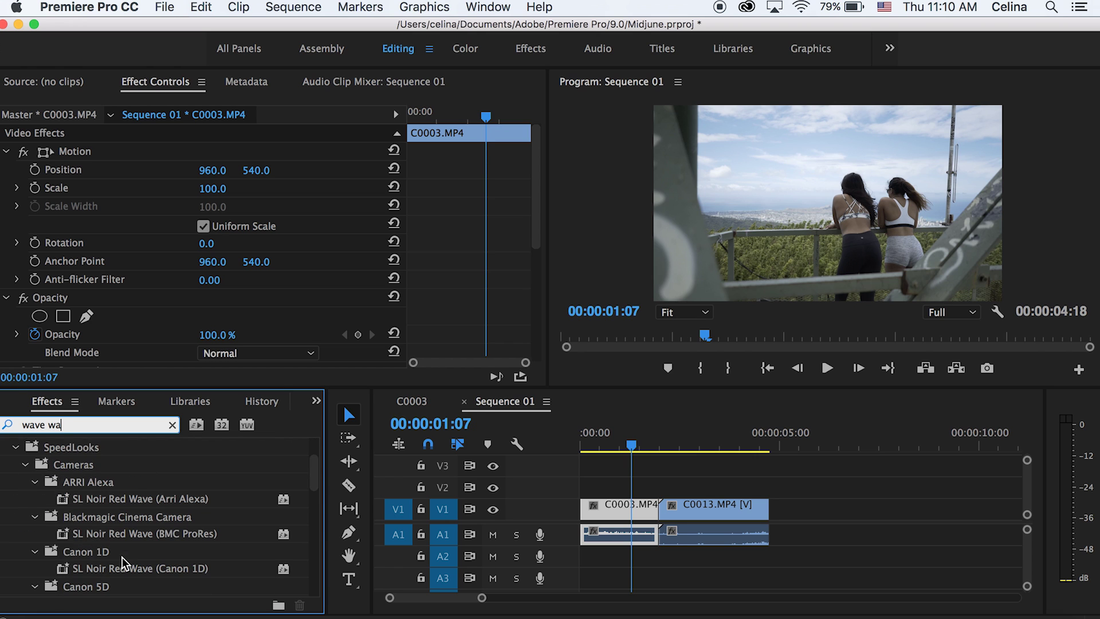
pyautogui.write('rp')
pyautogui.moveTo(106, 570); pyautogui.dragTo(620, 509)
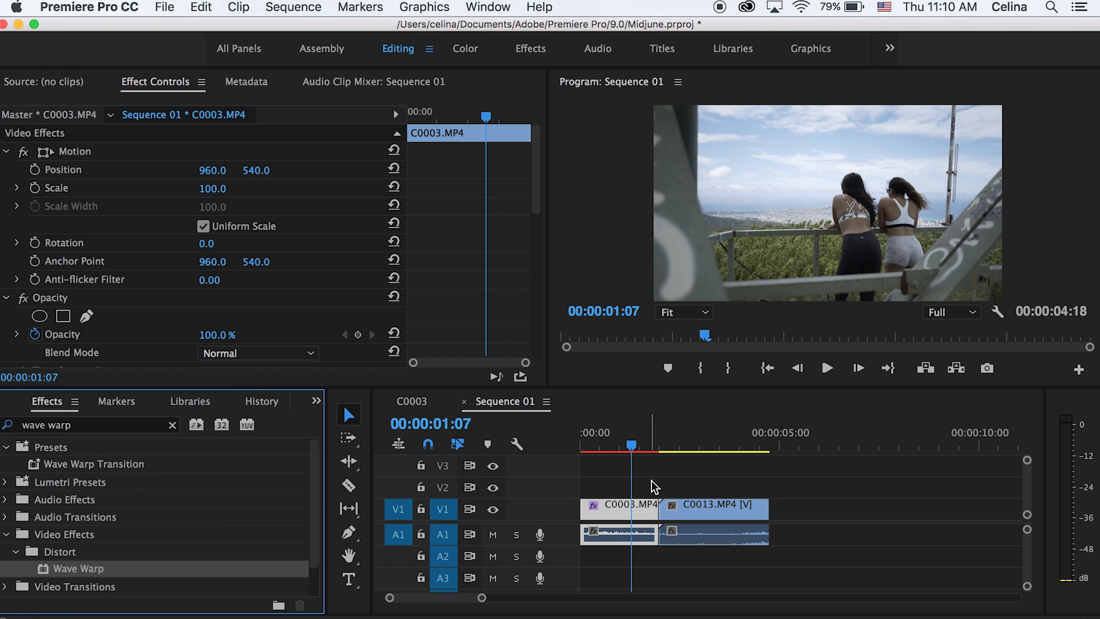
# Set Wave Warp's Pinning to All Edges and its Wave Width to 600
pyautogui.scroll(-5, 209, 281)
pyautogui.click(212, 289)
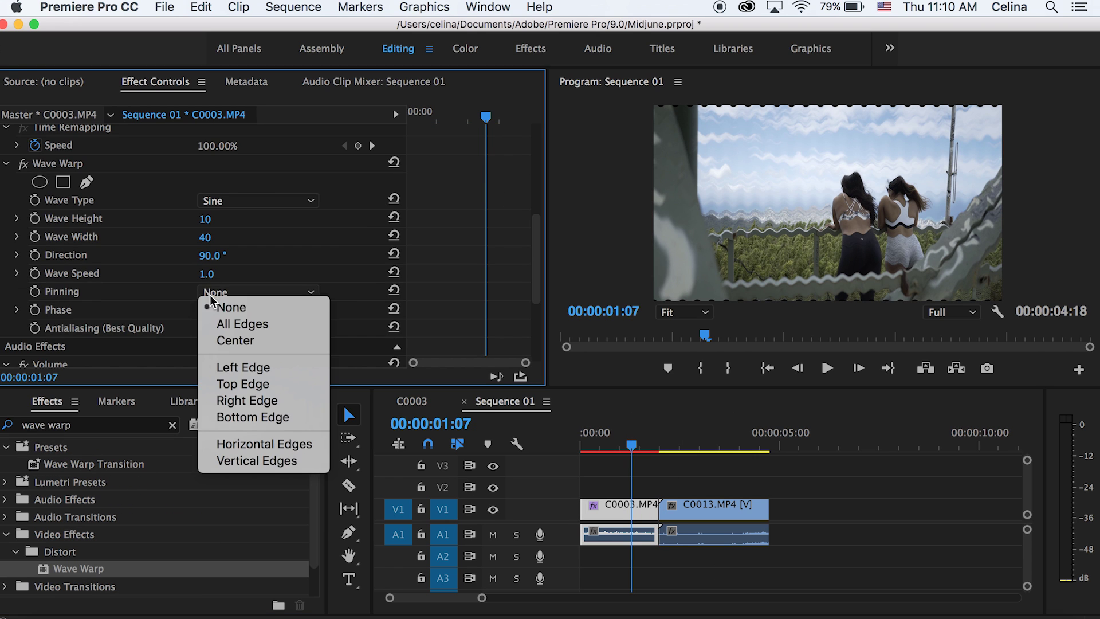
pyautogui.click(225, 321)
pyautogui.click(204, 237)
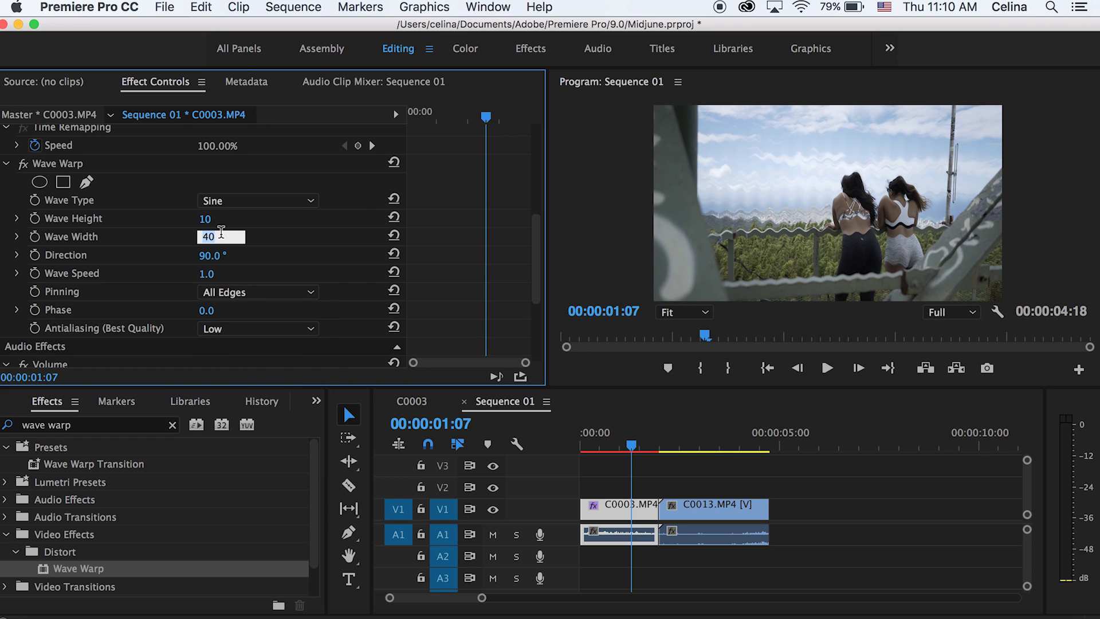
pyautogui.write('600')
pyautogui.press('Return')
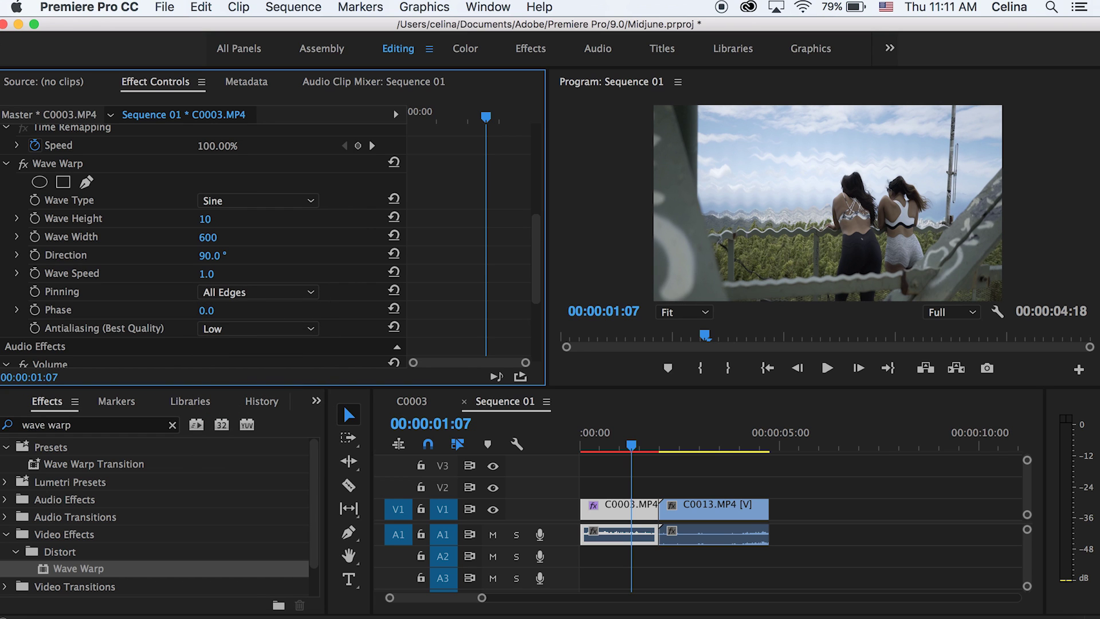
# Keyframe Wave Height from 0 at 00:00:01:09 to 105 at the end of the C0003.MP4 clip
pyautogui.moveTo(204, 219); pyautogui.dragTo(261, 219)
pyautogui.moveTo(485, 115)
pyautogui.mouseDown()
pyautogui.moveTo(526, 108)
pyautogui.moveTo(492, 114)
pyautogui.mouseUp()
pyautogui.click(35, 219)
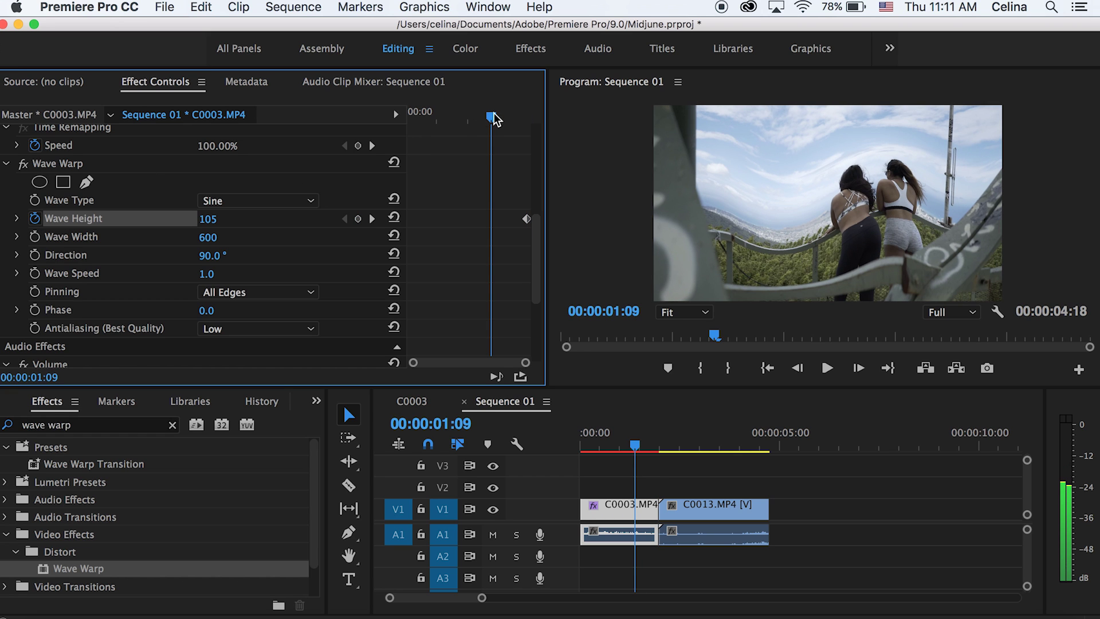
pyautogui.click(212, 218)
pyautogui.write('0')
pyautogui.press('Return')
# Preview the warp and move the starting Wave Height keyframe earlier, to about 00:00:01:00
pyautogui.press('space')
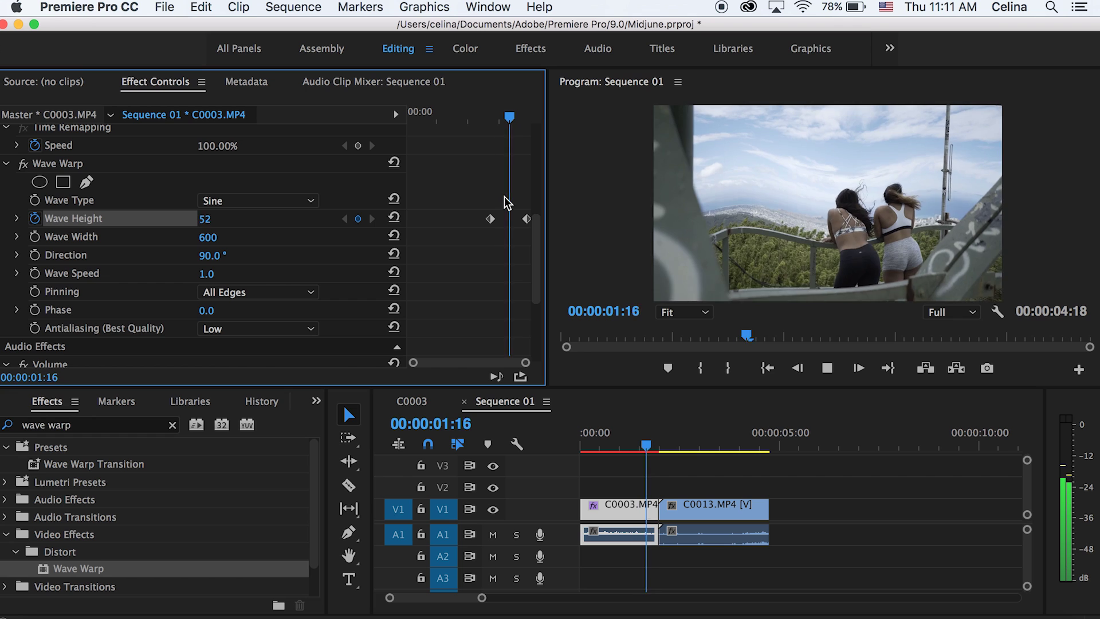
pyautogui.moveTo(530, 114); pyautogui.dragTo(483, 115)
pyautogui.press('space')
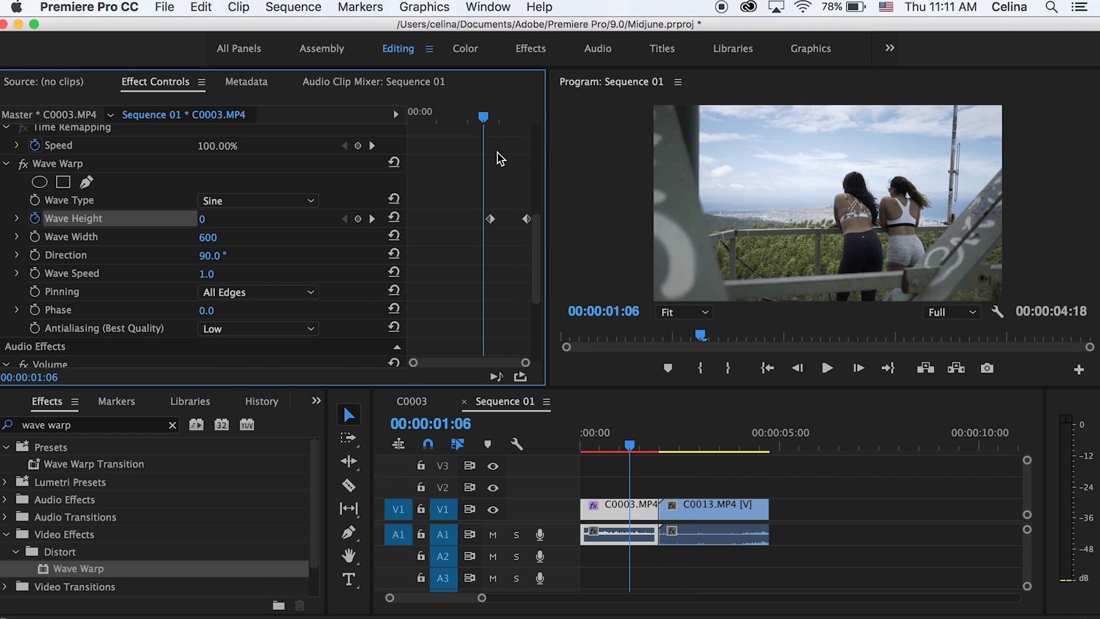
pyautogui.moveTo(490, 219); pyautogui.dragTo(468, 221)
pyautogui.click(462, 117)
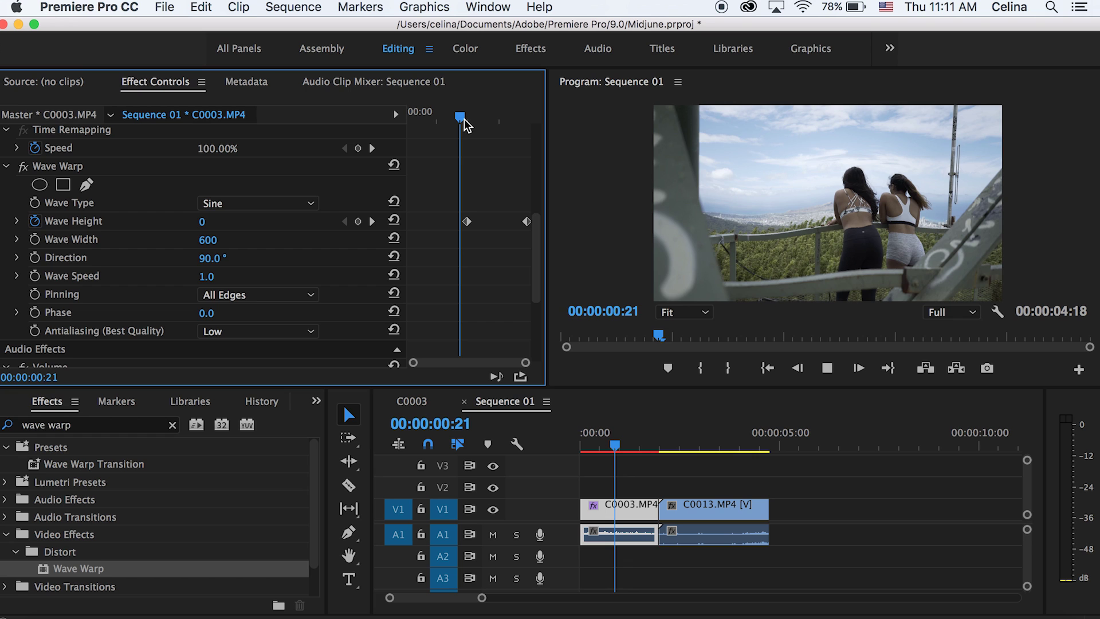
pyautogui.moveTo(467, 110); pyautogui.dragTo(471, 112)
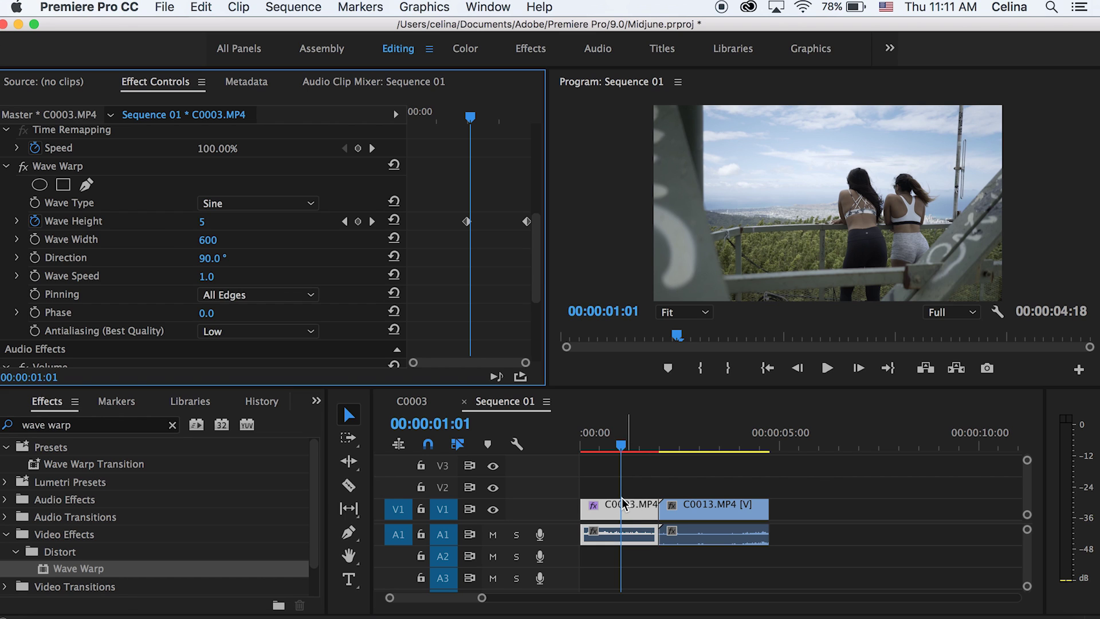
# Find the 6 Screens preset and apply it to the C0003.MP4 clip
pyautogui.click(173, 425)
pyautogui.click(145, 422)
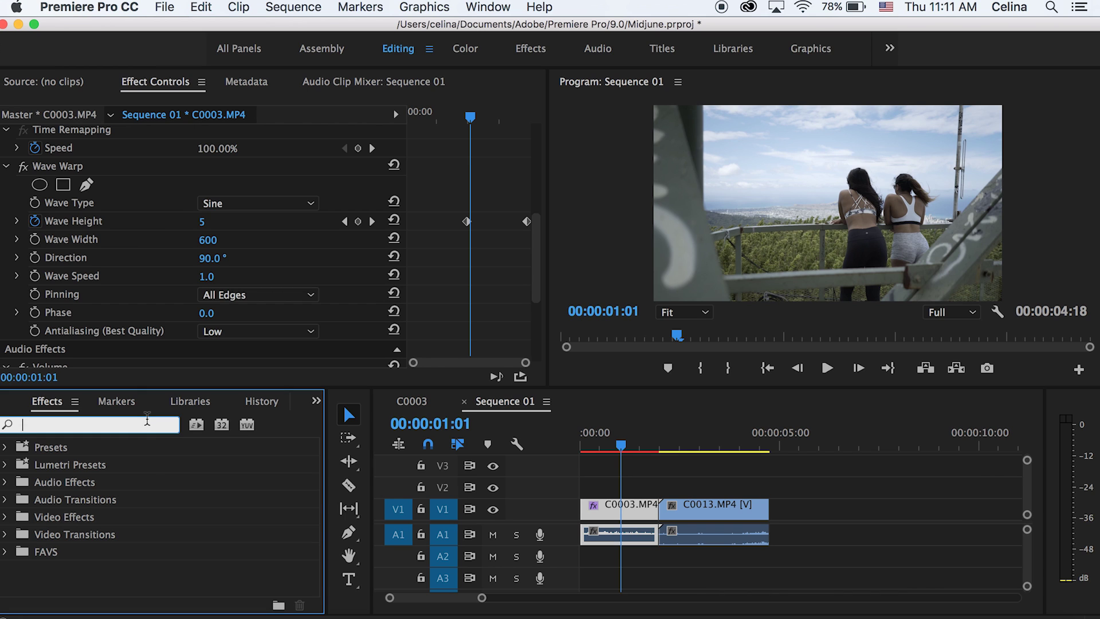
pyautogui.write('6 scre')
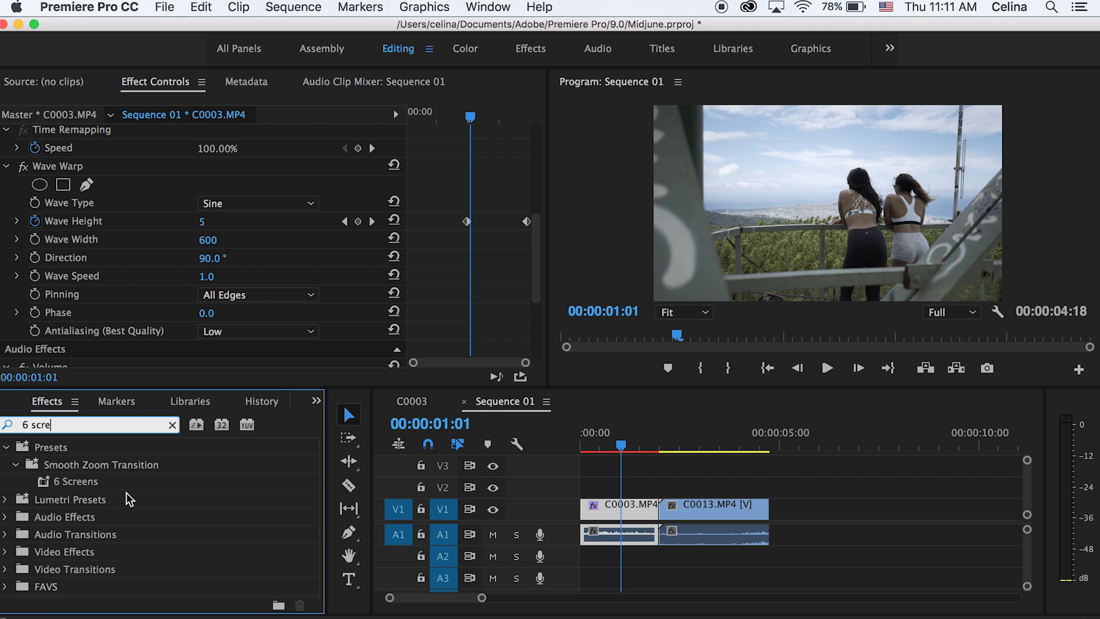
pyautogui.moveTo(126, 487); pyautogui.dragTo(621, 507)
pyautogui.scroll(-5, 480, 280)
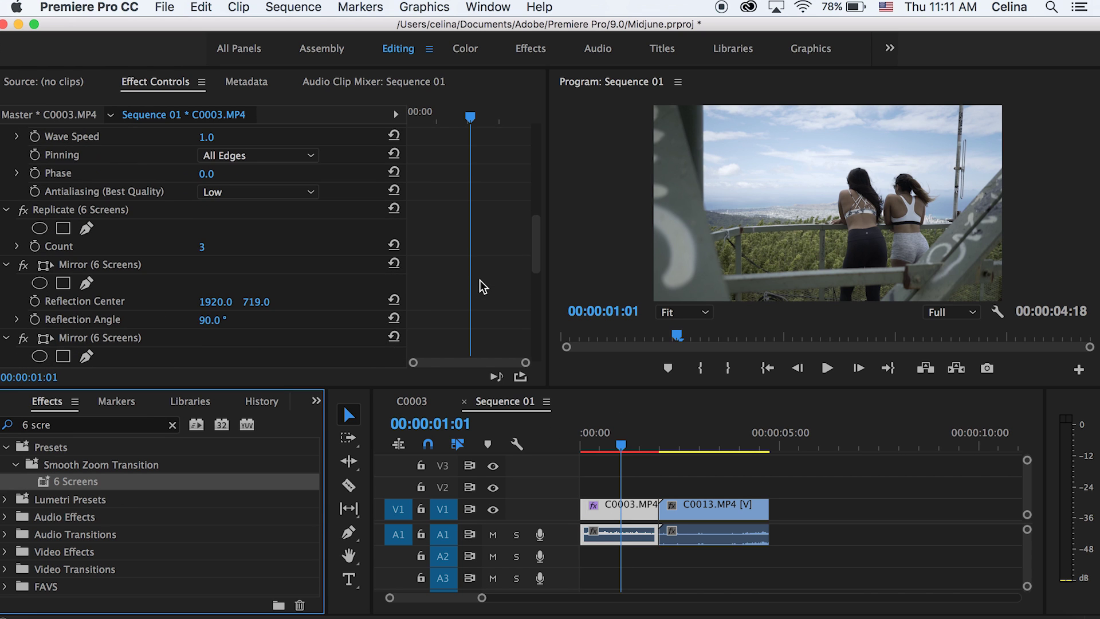
# Set the C0003.MP4 clip's Scale to 300
pyautogui.scroll(10, 480, 280)
pyautogui.click(206, 188)
pyautogui.write('3')
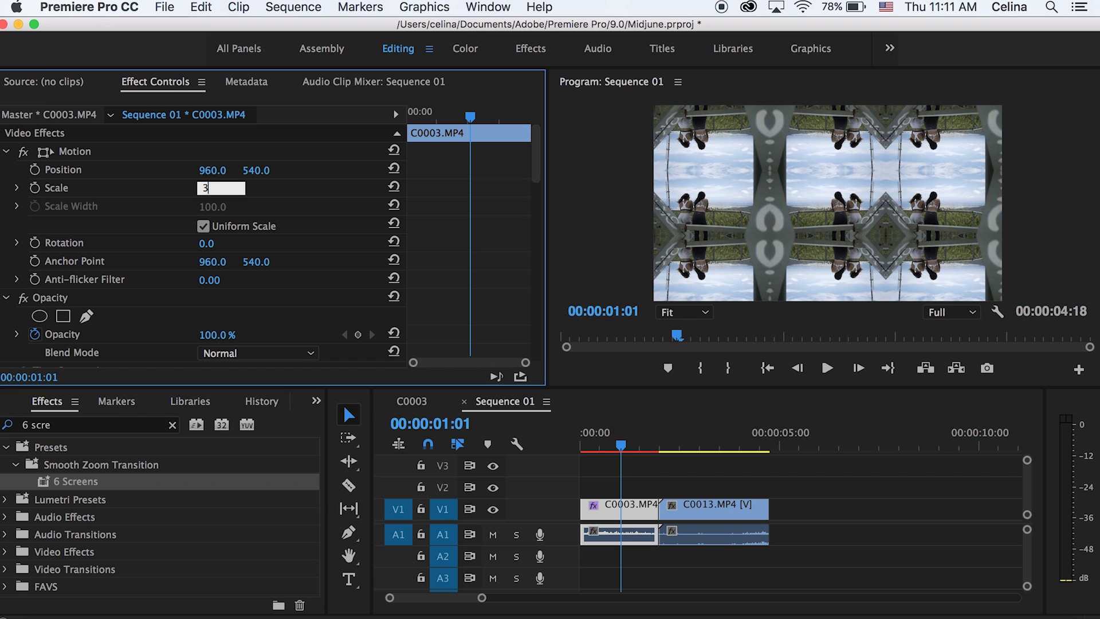
pyautogui.write('00')
pyautogui.press('Return')
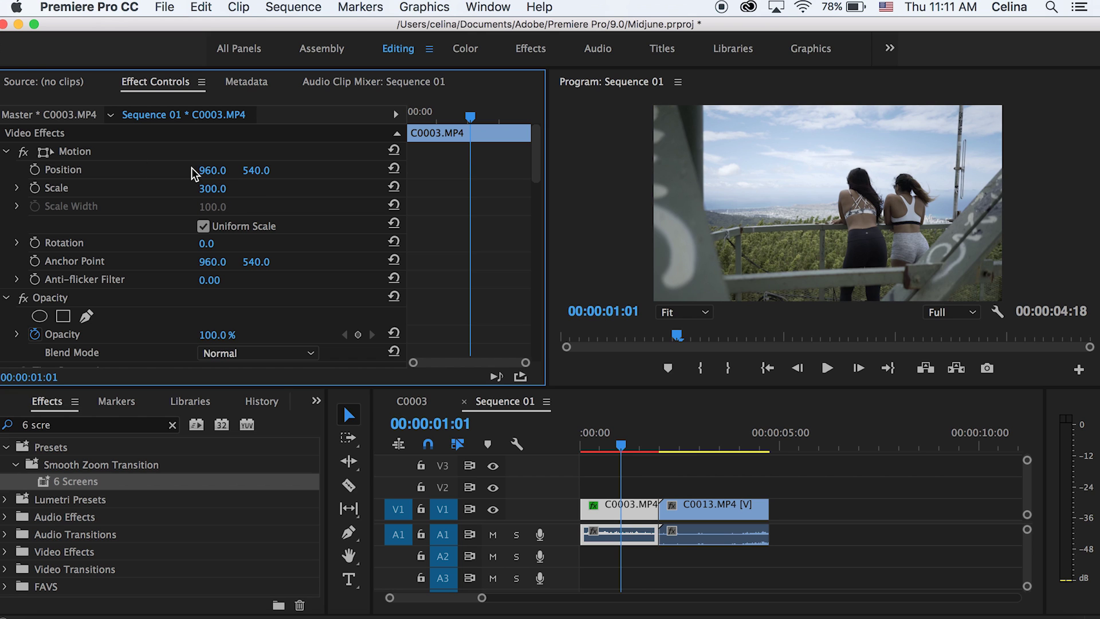
# Keyframe the clip's Position from 960, 540 at 00:00:01:00 to 791, 427 at 00:00:01:23
pyautogui.scroll(-4, 497, 156)
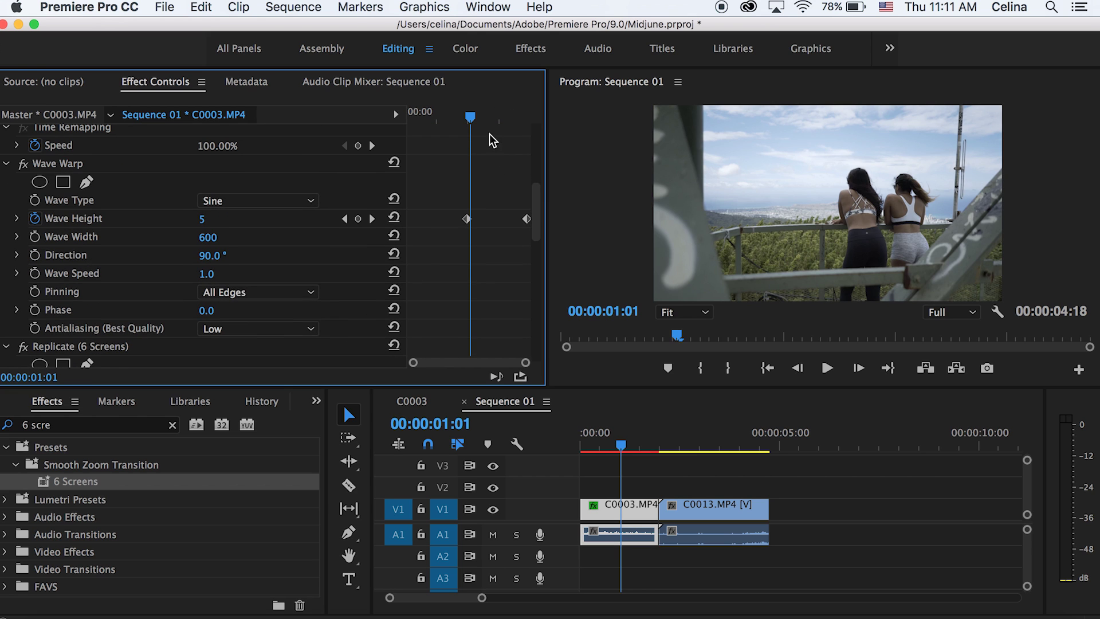
pyautogui.moveTo(471, 119); pyautogui.dragTo(468, 119)
pyautogui.scroll(5, 467, 166)
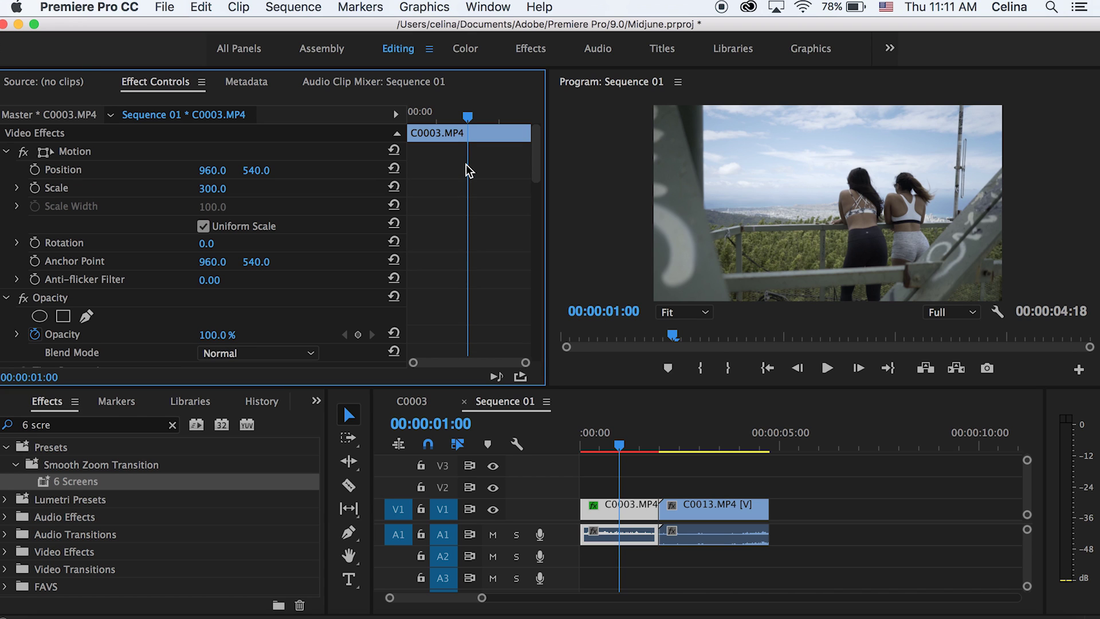
pyautogui.click(34, 170)
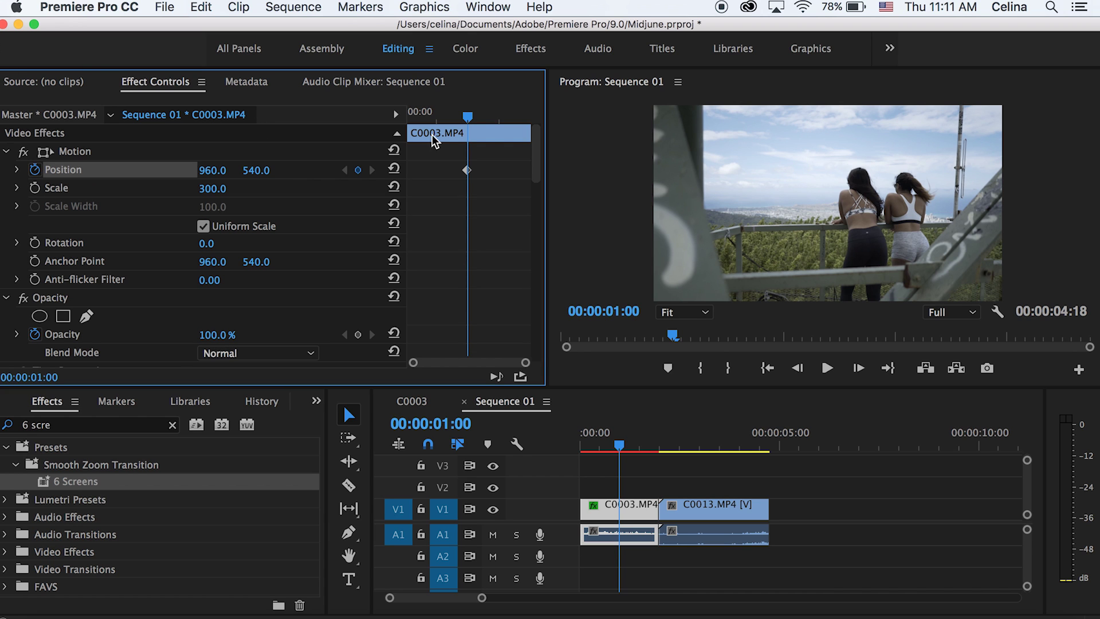
pyautogui.moveTo(467, 117); pyautogui.dragTo(526, 118)
pyautogui.scroll(-4, 511, 139)
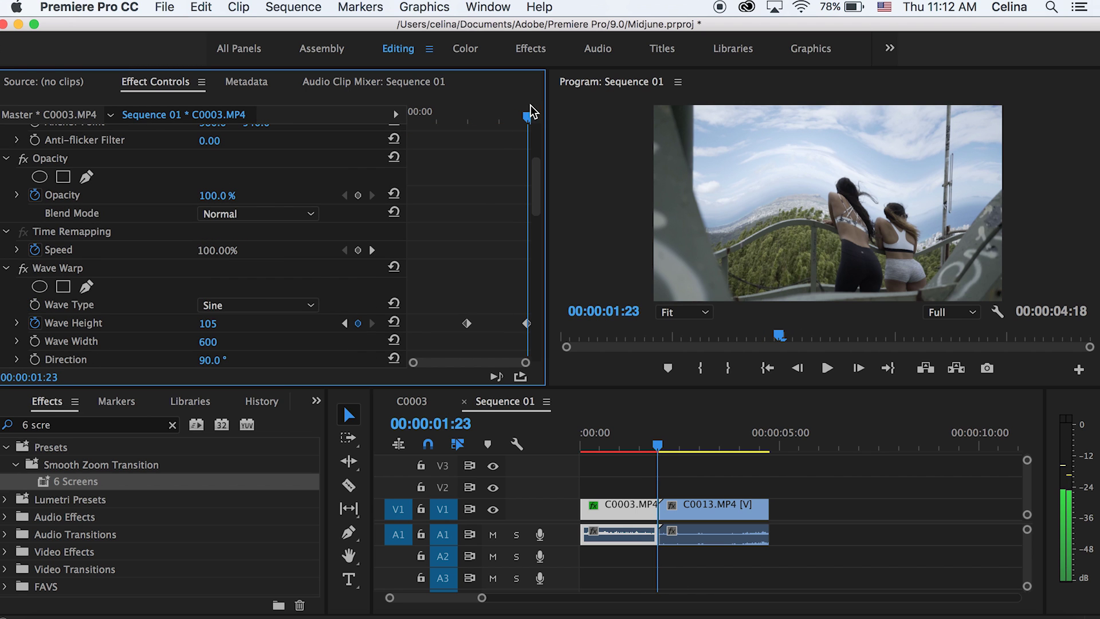
pyautogui.scroll(4, 484, 198)
pyautogui.moveTo(254, 170); pyautogui.dragTo(121, 170)
# Preview the slide and nudge the starting Position keyframe to about 00:00:01:01
pyautogui.click(462, 117)
pyautogui.press('space')
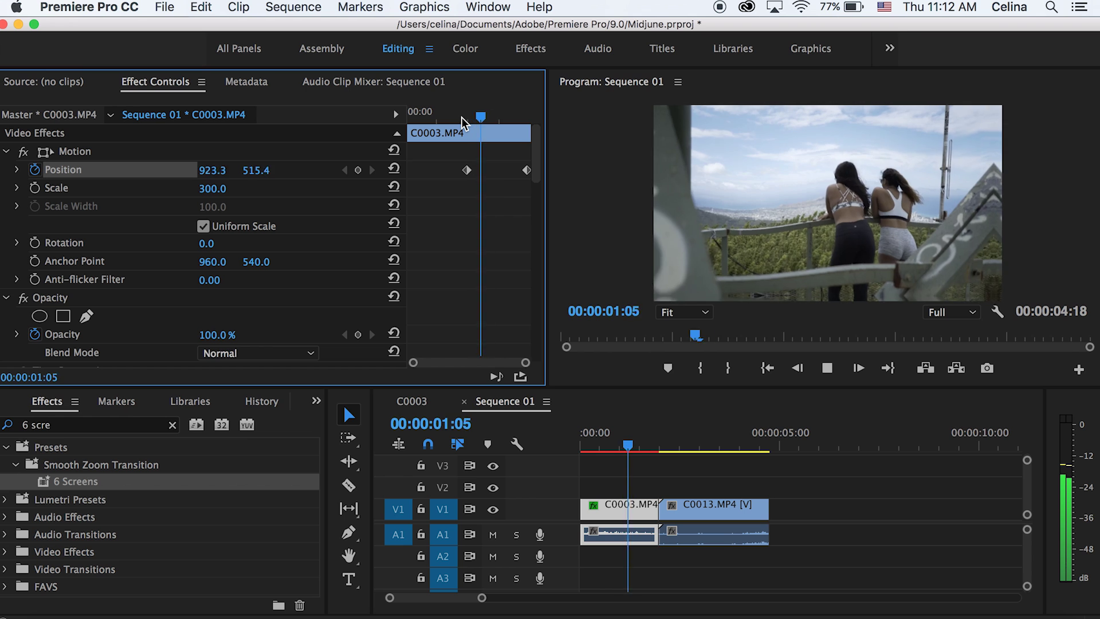
pyautogui.moveTo(468, 170)
pyautogui.mouseDown()
pyautogui.moveTo(501, 171)
pyautogui.moveTo(470, 171)
pyautogui.mouseUp()
pyautogui.click(470, 110)
pyautogui.click(453, 112)
pyautogui.press('space')
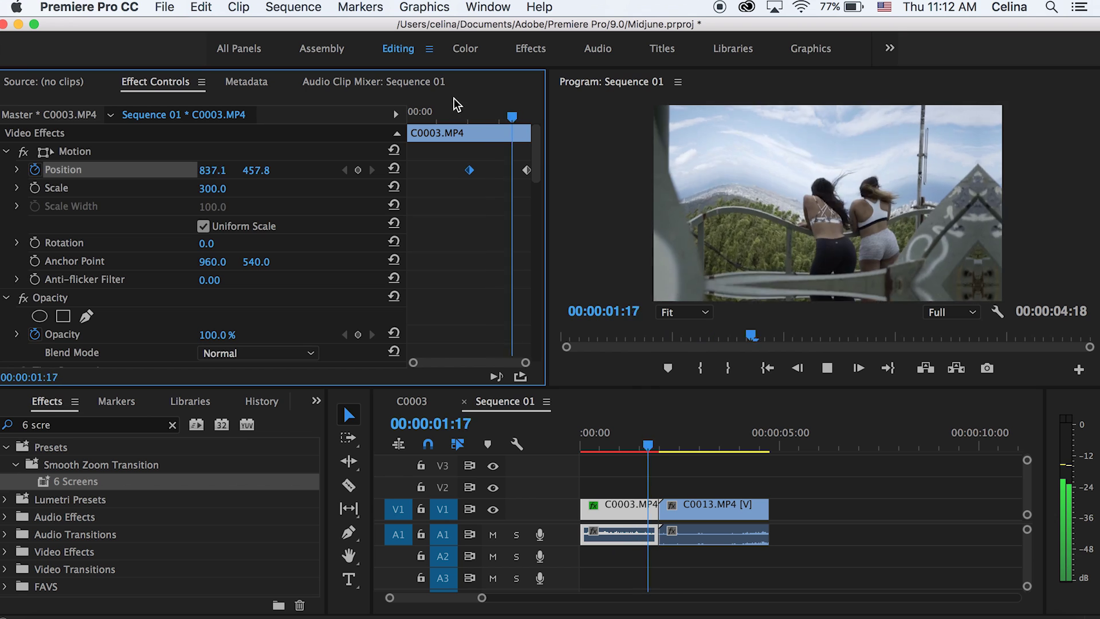
# Move the starting Wave Height keyframe to about 00:00:01:05 and the starting Position keyframe to about 00:00:01:06, and preview the transition
pyautogui.scroll(-3, 505, 230)
pyautogui.scroll(-5, 505, 229)
pyautogui.moveTo(440, 288); pyautogui.dragTo(486, 70)
pyautogui.moveTo(472, 171); pyautogui.dragTo(487, 171)
pyautogui.click(471, 117)
pyautogui.press('space')
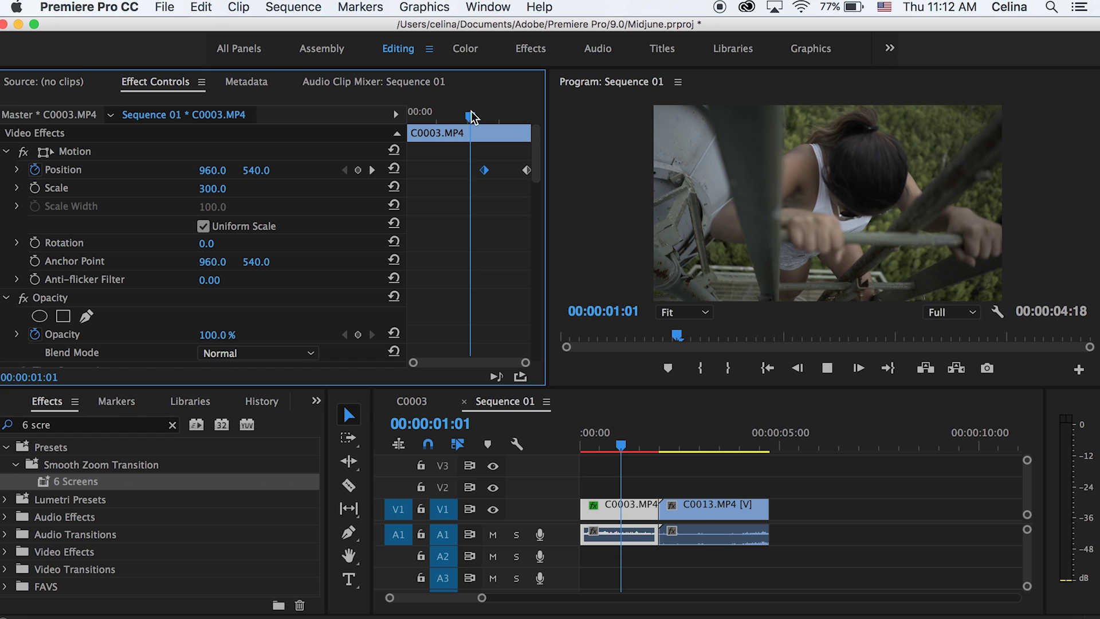
# Save the clip's Motion, Wave Warp, Replicate and all Mirror effects together as a Scale-type preset named "Wavy Slide Transition"
pyautogui.click(92, 152)
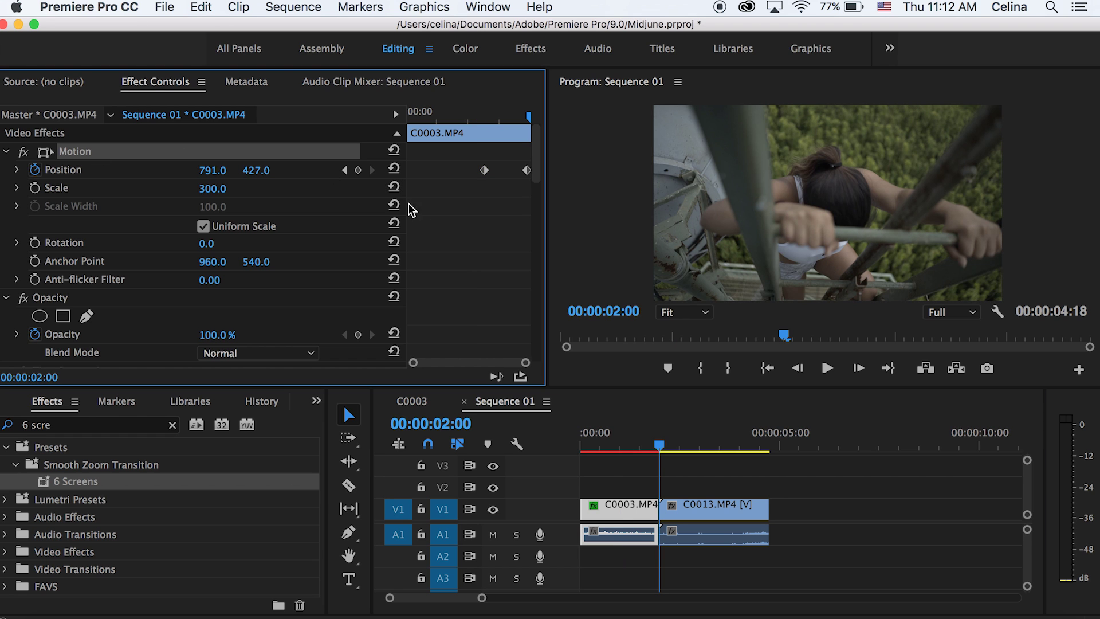
pyautogui.scroll(-3, 467, 241)
pyautogui.scroll(3, 468, 241)
pyautogui.scroll(-7, 468, 240)
pyautogui.click(121, 284)
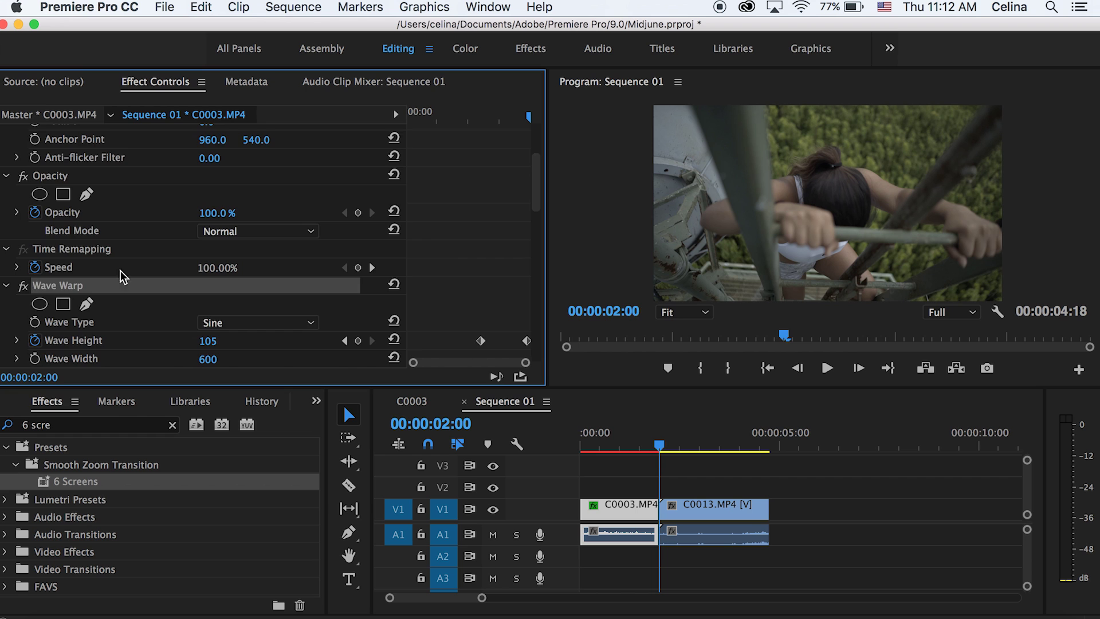
pyautogui.scroll(-10, 454, 253)
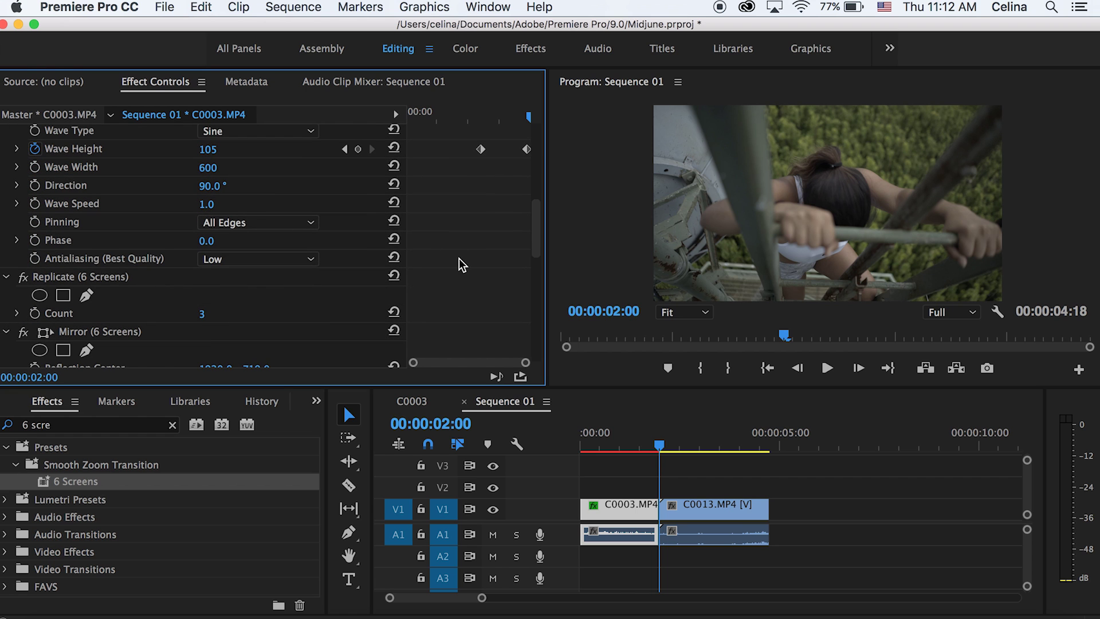
pyautogui.keyDown('super'); pyautogui.click(123, 276); pyautogui.keyUp('super')
pyautogui.scroll(15, 512, 208)
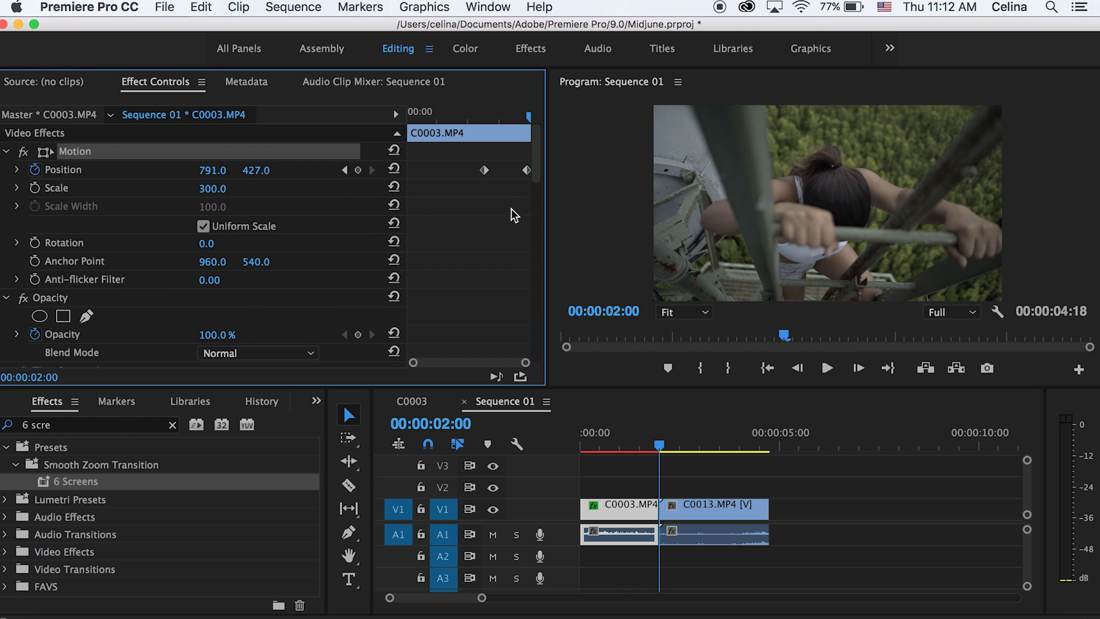
pyautogui.scroll(-12, 511, 208)
pyautogui.scroll(-7, 483, 301)
pyautogui.keyDown('super'); pyautogui.click(98, 246); pyautogui.keyUp('super')
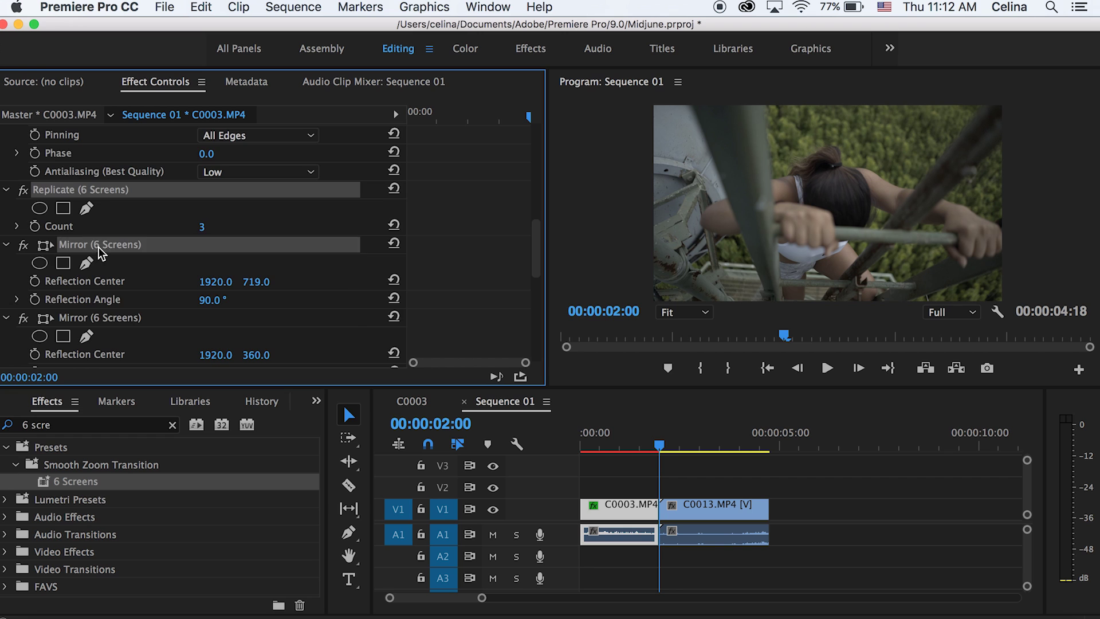
pyautogui.scroll(-15, 98, 269)
pyautogui.scroll(5, 115, 229)
pyautogui.keyDown('shift'); pyautogui.click(132, 180); pyautogui.keyUp('shift')
pyautogui.scroll(1, 132, 187)
pyautogui.rightClick(122, 228)
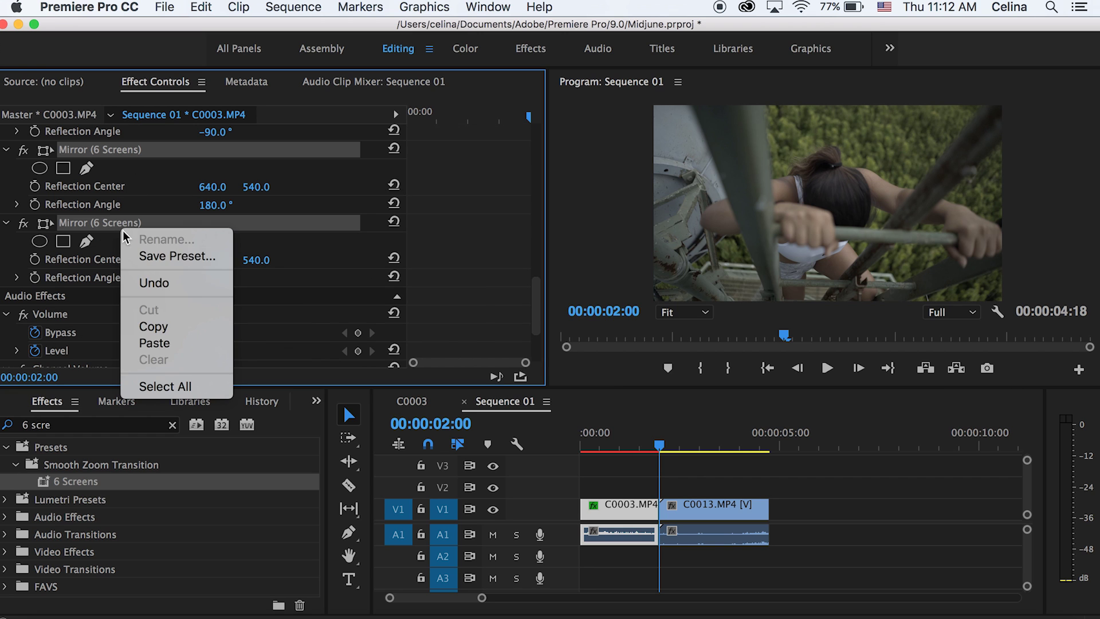
pyautogui.click(143, 257)
pyautogui.write('Wavy Slid')
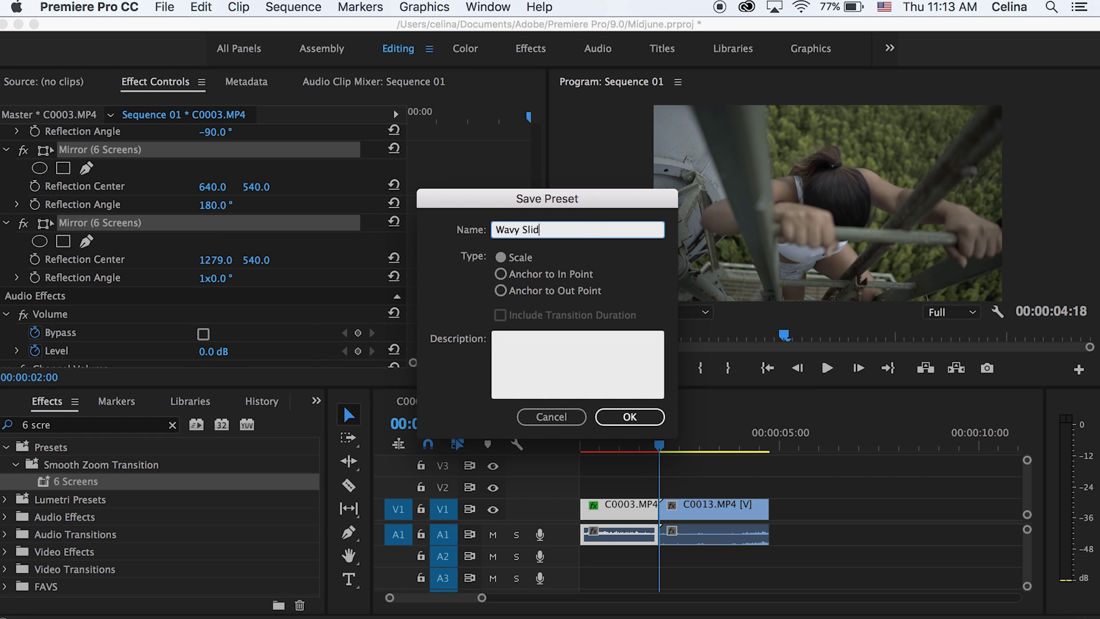
pyautogui.write('e Transition')
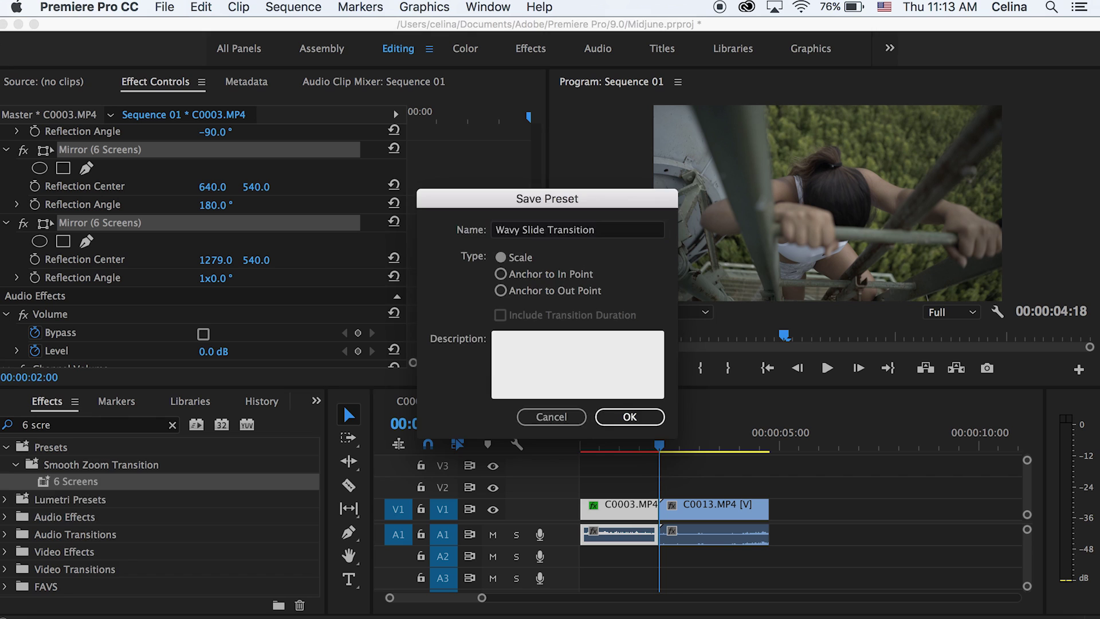
pyautogui.press('Return')
# Find the Wavy Slide Transition preset, apply it to the C0013.MP4 clip, and clear the effects search
pyautogui.click(172, 425)
pyautogui.write('wav')
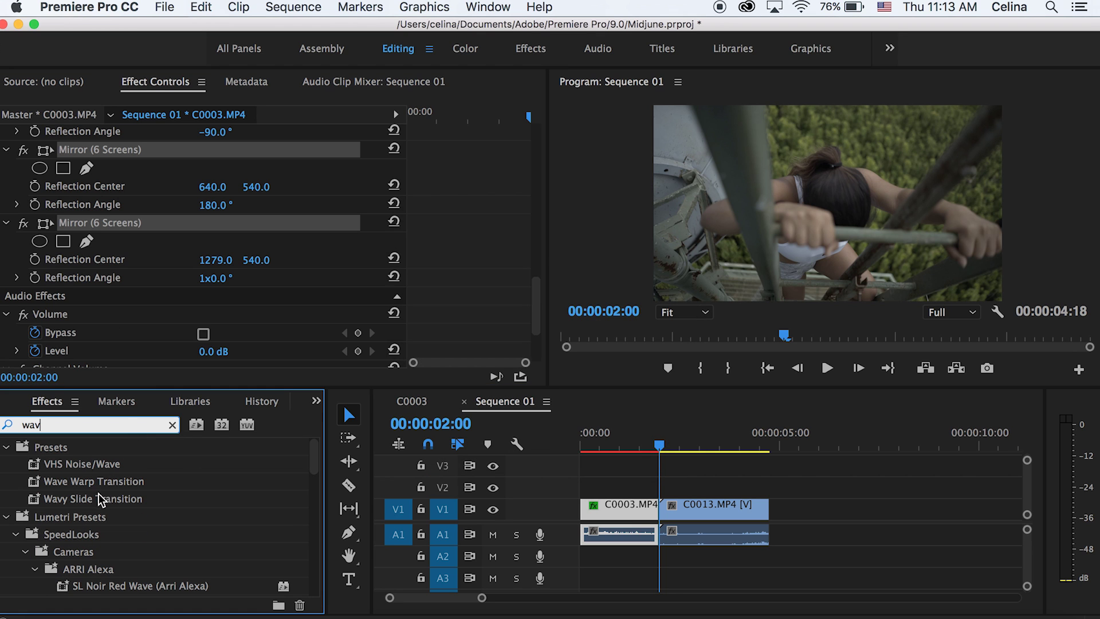
pyautogui.click(86, 502)
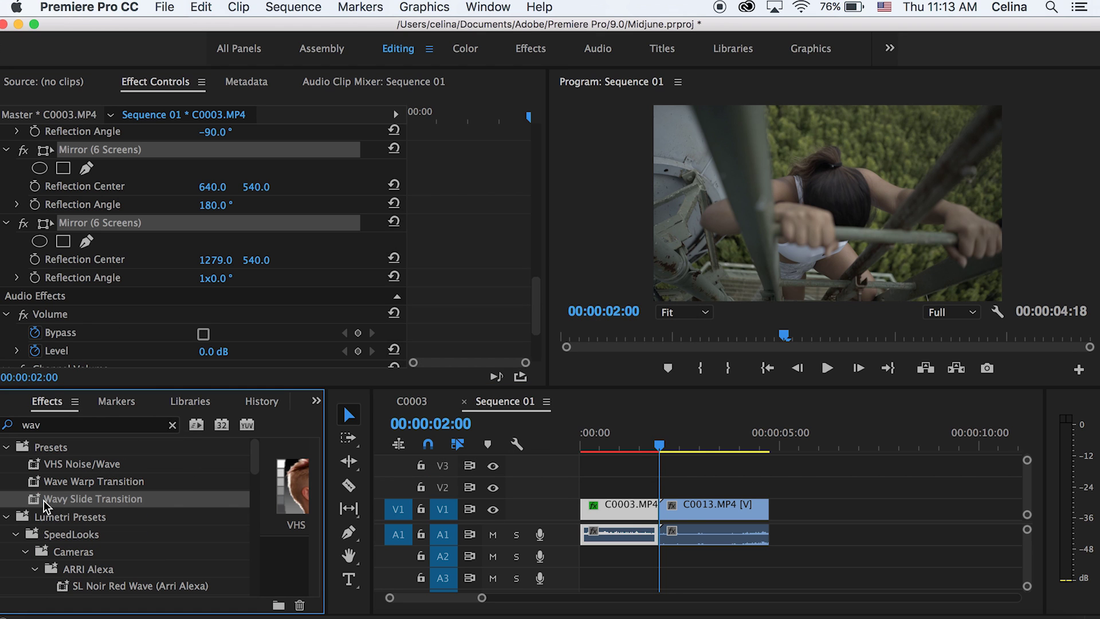
pyautogui.moveTo(43, 501); pyautogui.dragTo(696, 513)
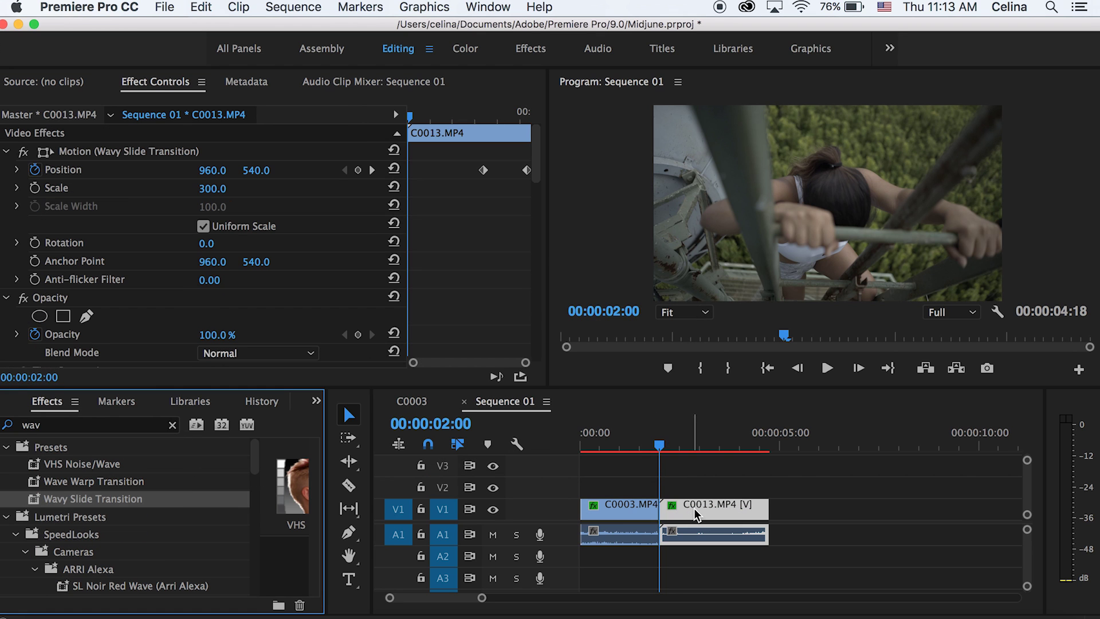
pyautogui.click(172, 425)
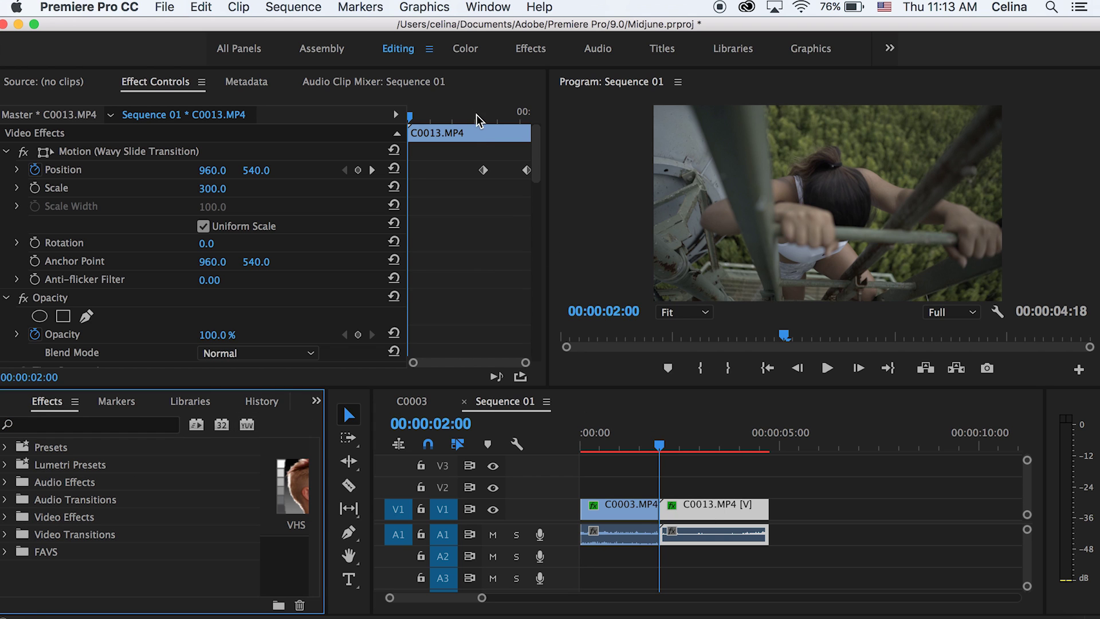
# Reverse C0013.MP4's Wave Height keyframes: move the last one to the clip's start and the other to about a third of the way in
pyautogui.moveTo(476, 114); pyautogui.dragTo(476, 158)
pyautogui.scroll(-5, 473, 239)
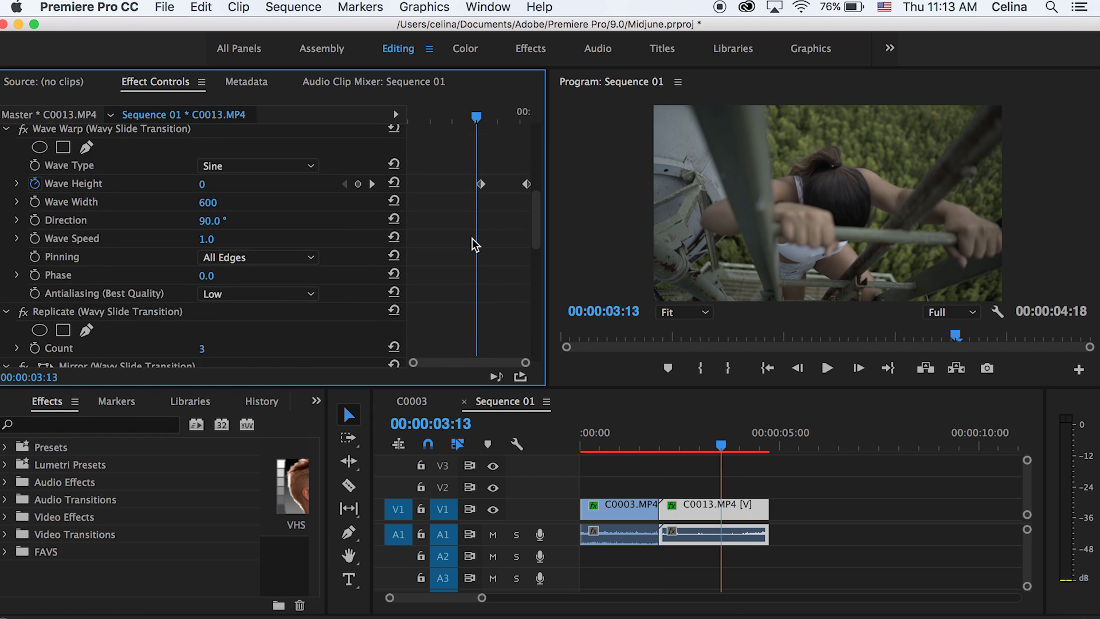
pyautogui.scroll(2, 472, 239)
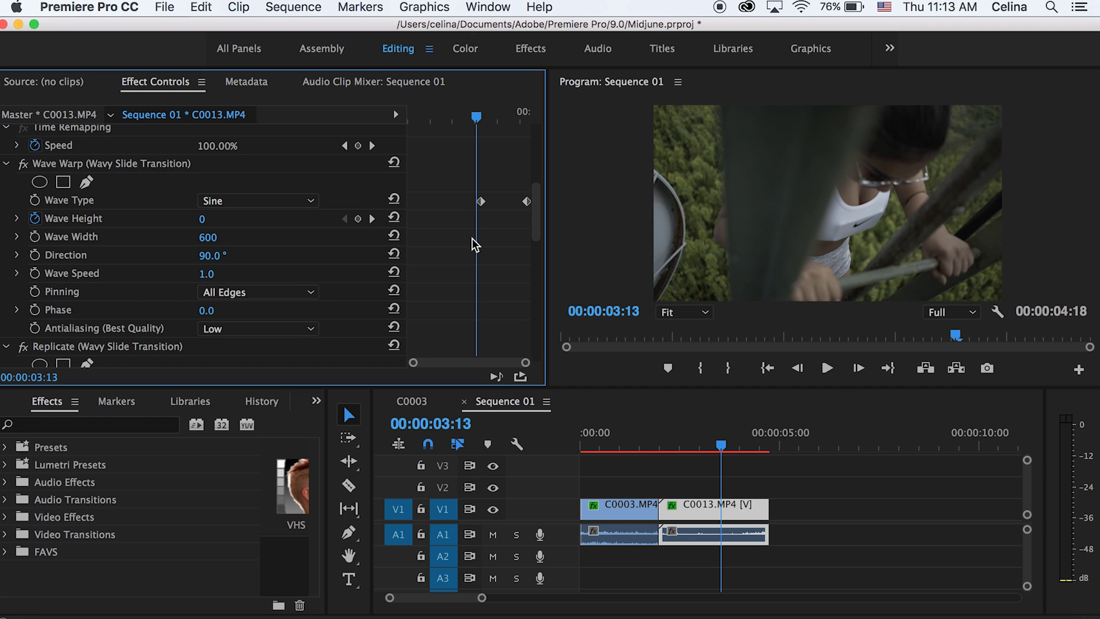
pyautogui.scroll(2, 472, 239)
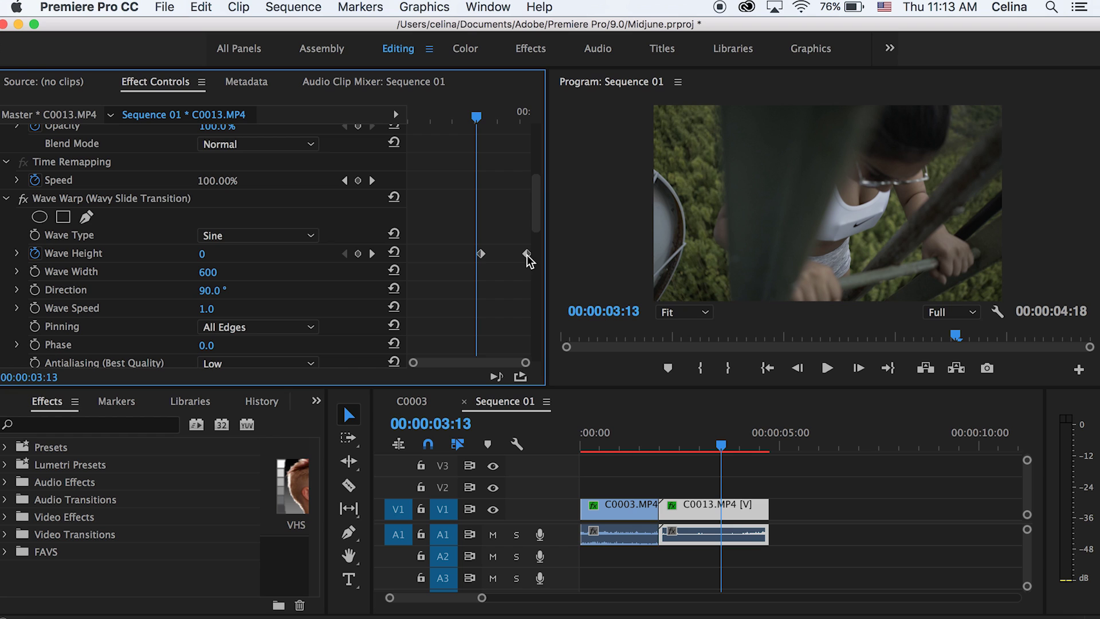
pyautogui.moveTo(527, 255); pyautogui.dragTo(405, 254)
pyautogui.scroll(4, 486, 220)
pyautogui.scroll(-3, 486, 220)
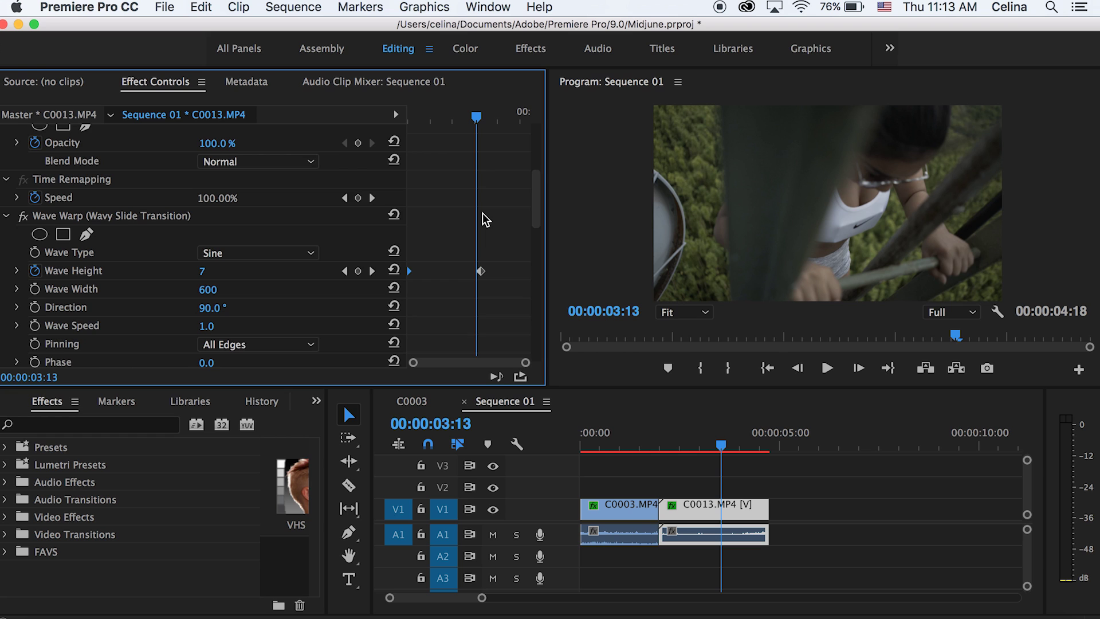
pyautogui.scroll(-1, 486, 220)
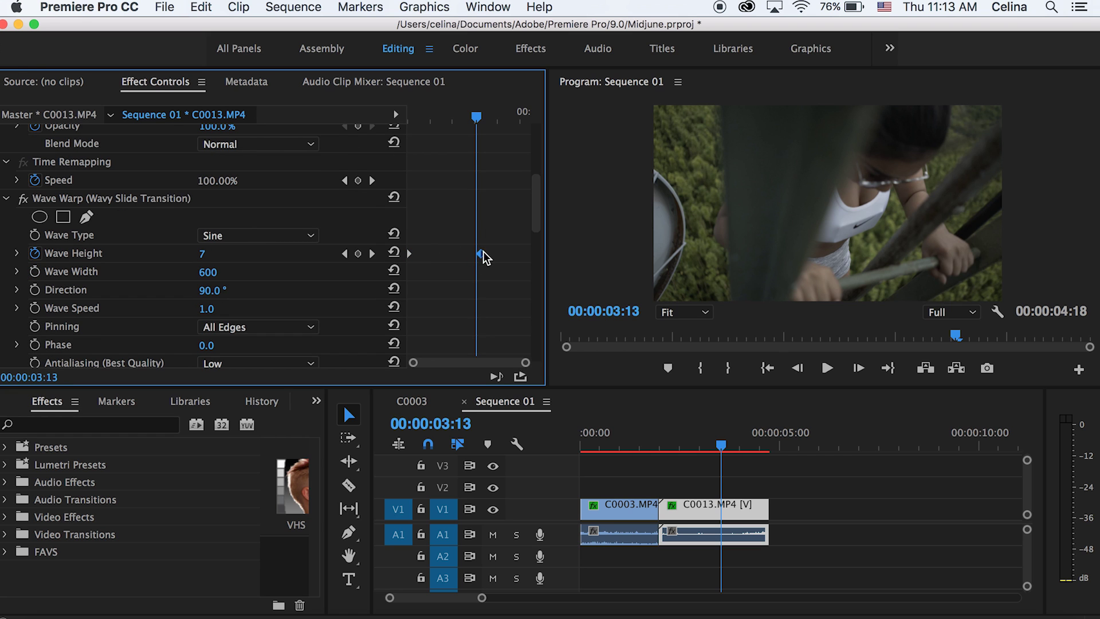
pyautogui.moveTo(481, 254); pyautogui.dragTo(448, 252)
# Reverse C0013.MP4's Position keyframes: move the last one to the clip's start and the other to about a third of the way in
pyautogui.scroll(10, 452, 213)
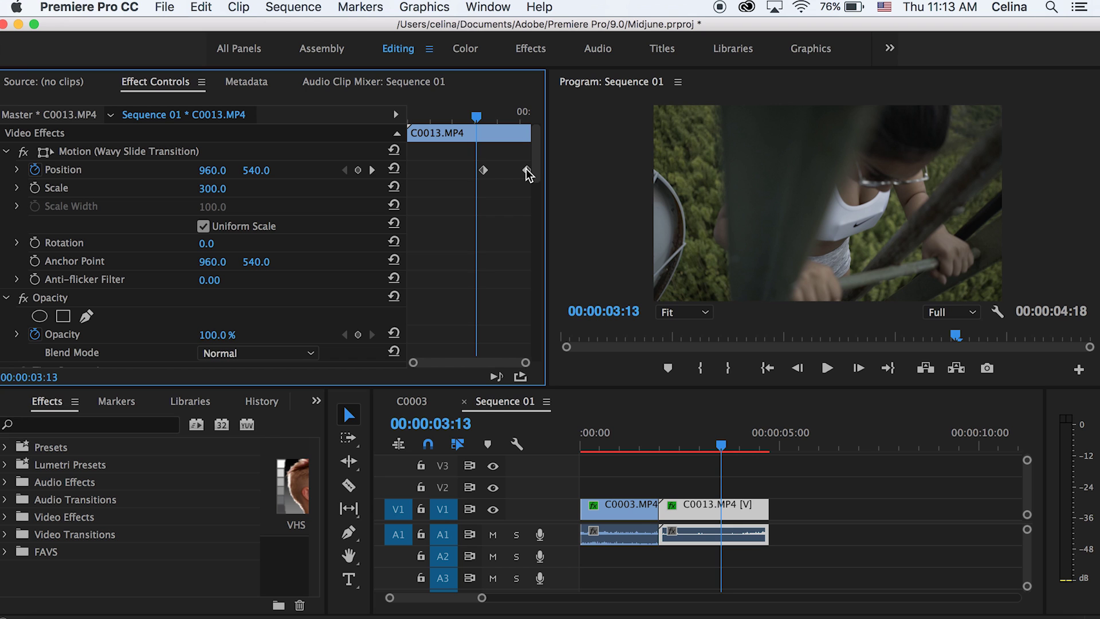
pyautogui.press('Right')
pyautogui.press('Right')
pyautogui.press('Right')
pyautogui.moveTo(525, 170); pyautogui.dragTo(409, 171)
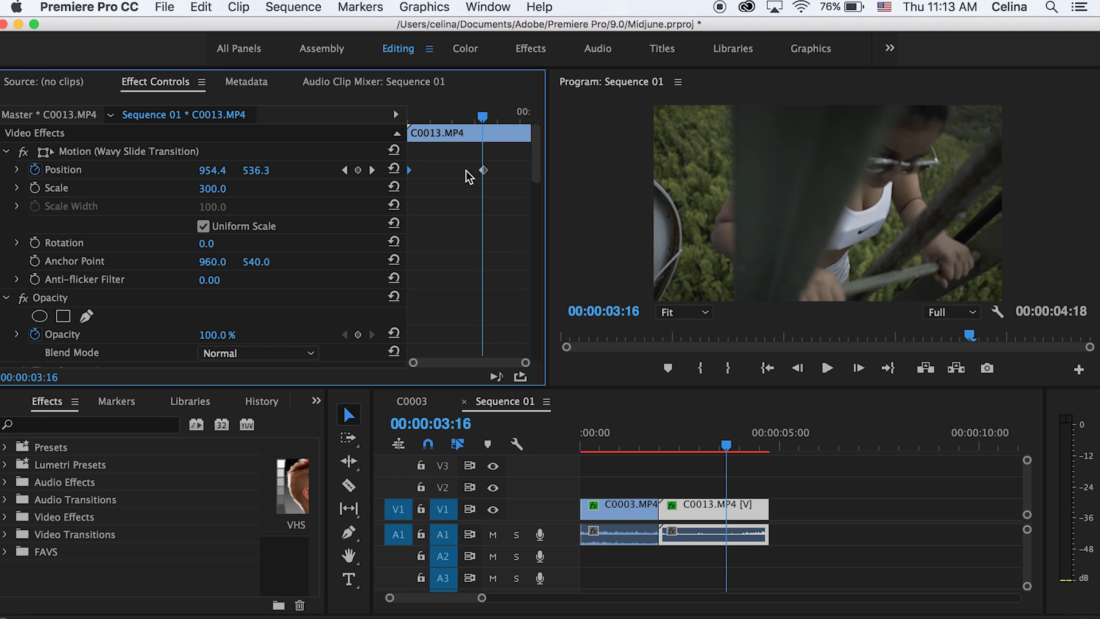
pyautogui.moveTo(483, 171); pyautogui.dragTo(448, 169)
# Preview the slide on C0013.MP4 from the clip's start
pyautogui.moveTo(446, 117); pyautogui.dragTo(384, 115)
pyautogui.scroll(-2, 461, 221)
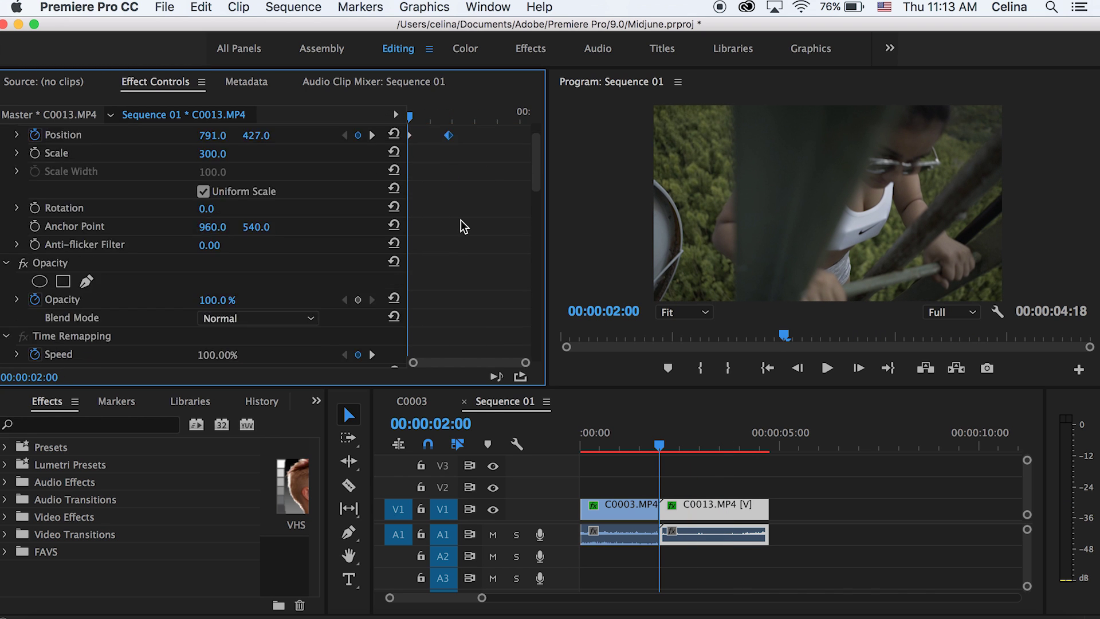
pyautogui.scroll(-10, 461, 220)
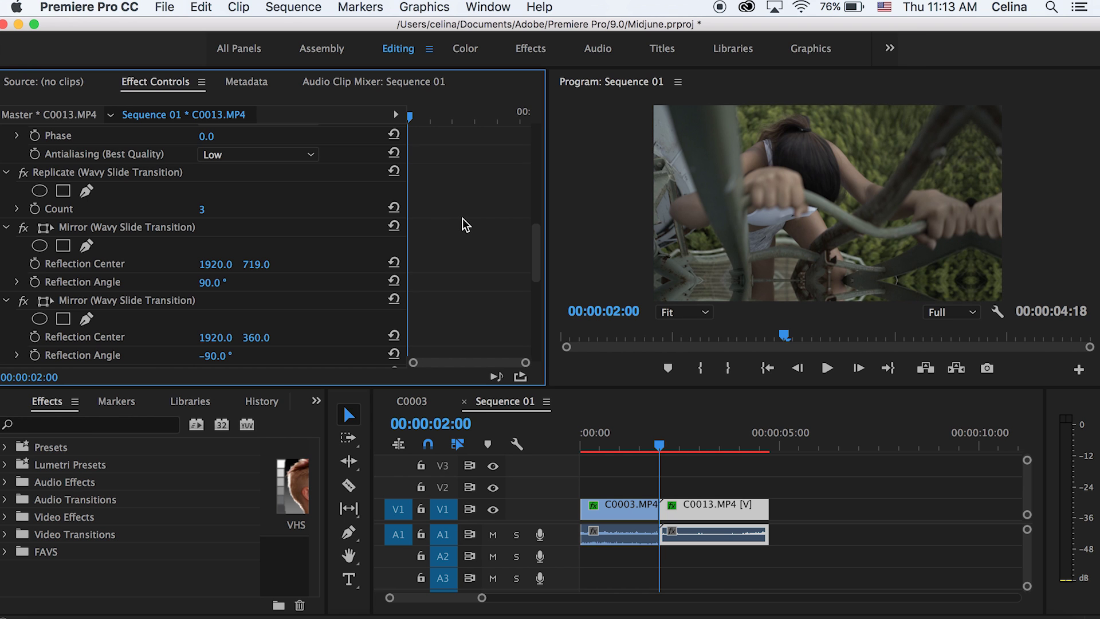
pyautogui.press('space')
pyautogui.press('space')
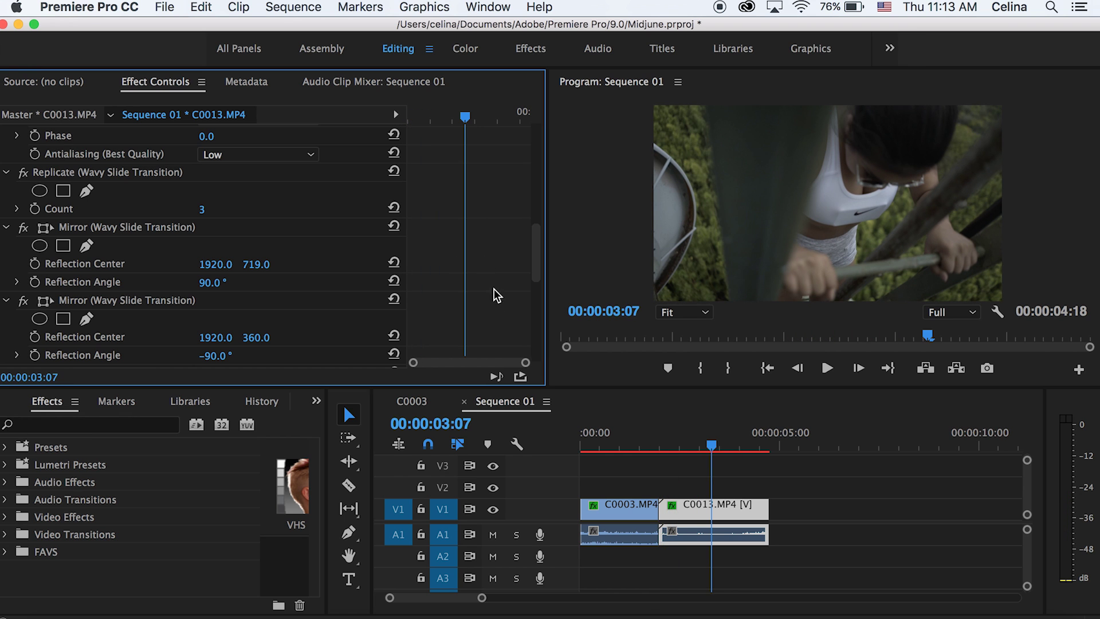
# Replace the Position keyframe at C0013.MP4's start with one at X 1256 and Y somewhat below 778
pyautogui.scroll(10, 471, 205)
pyautogui.moveTo(427, 113); pyautogui.dragTo(406, 106)
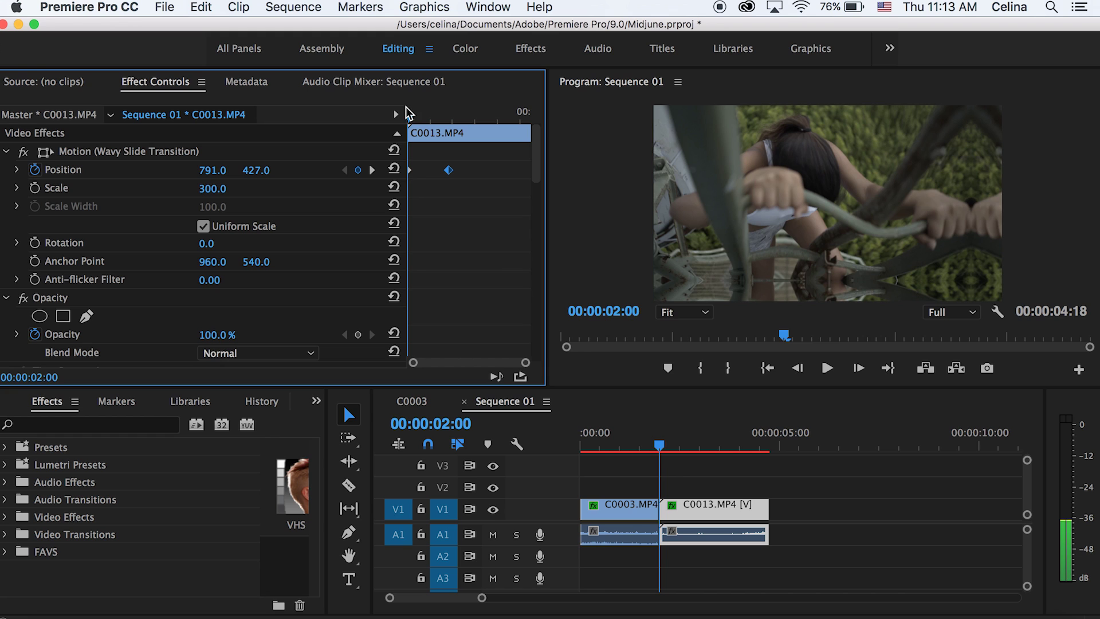
pyautogui.click(411, 171)
pyautogui.press('Delete')
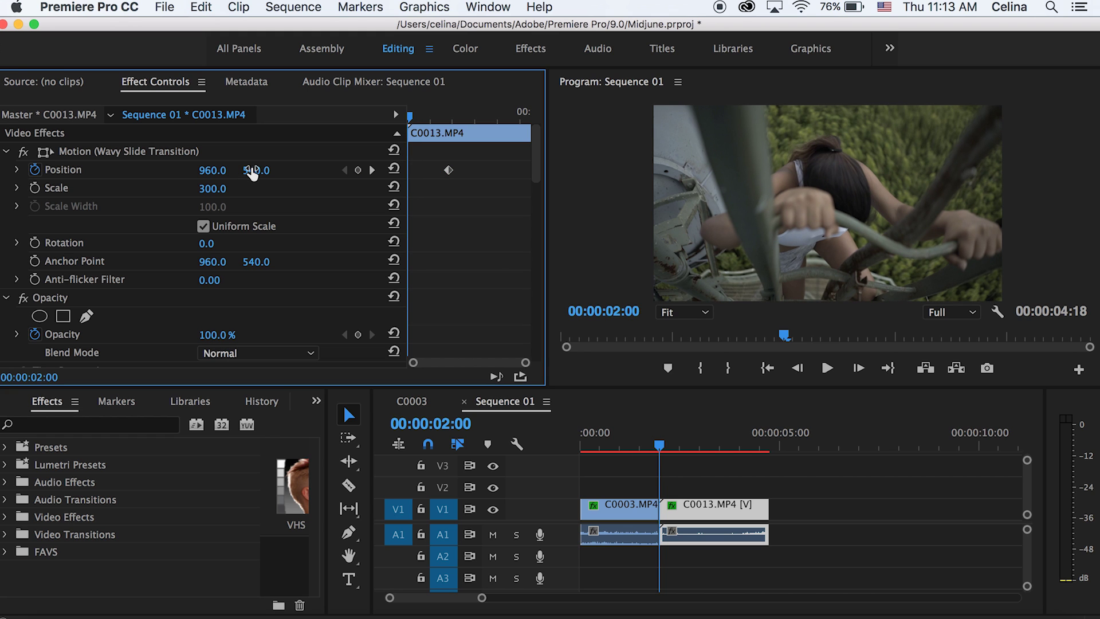
pyautogui.moveTo(252, 171); pyautogui.dragTo(389, 171)
pyautogui.moveTo(216, 171); pyautogui.dragTo(386, 171)
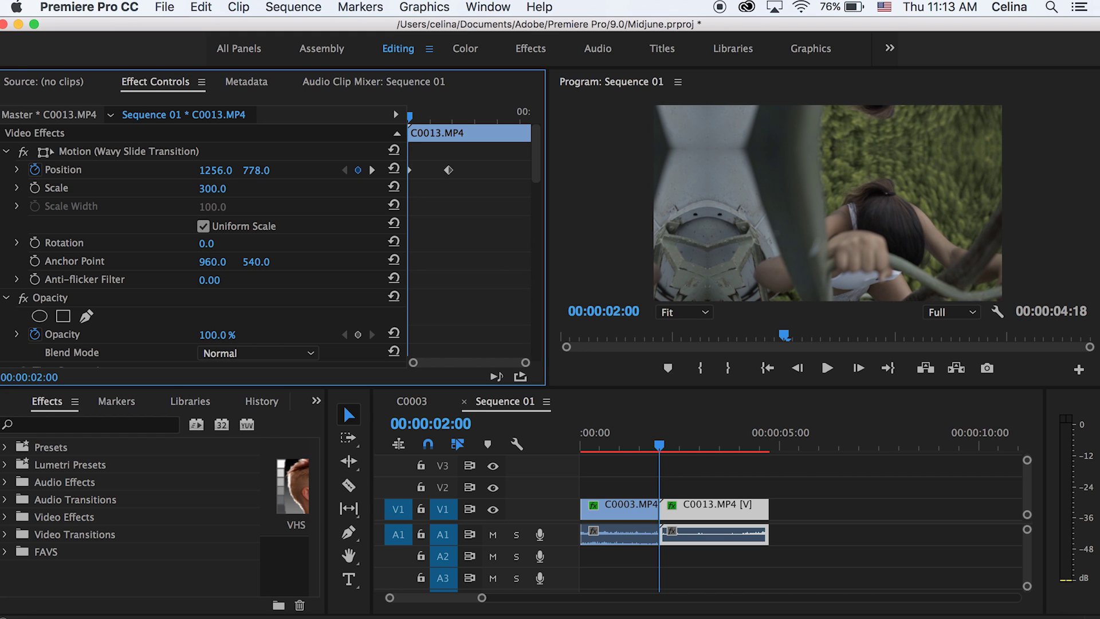
pyautogui.moveTo(257, 170); pyautogui.dragTo(204, 170)
# Preview the transition across the cut from about 00:00:01:07 and save the project
pyautogui.moveTo(659, 449); pyautogui.dragTo(632, 444)
pyautogui.click(693, 488)
pyautogui.press('space')
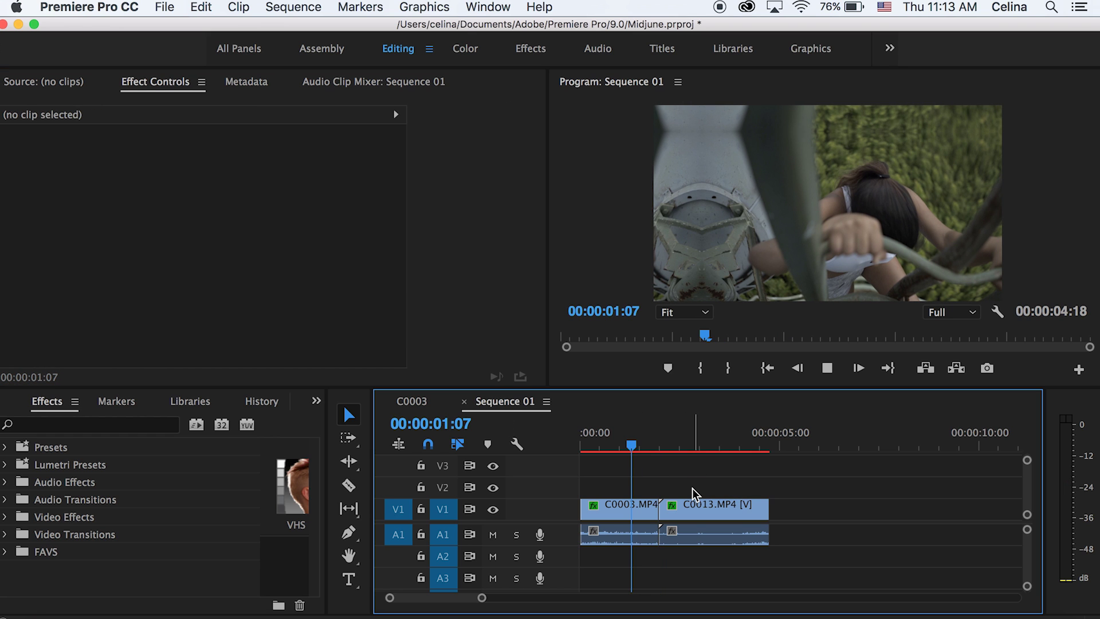
pyautogui.press('l')
pyautogui.moveTo(659, 449); pyautogui.dragTo(633, 437)
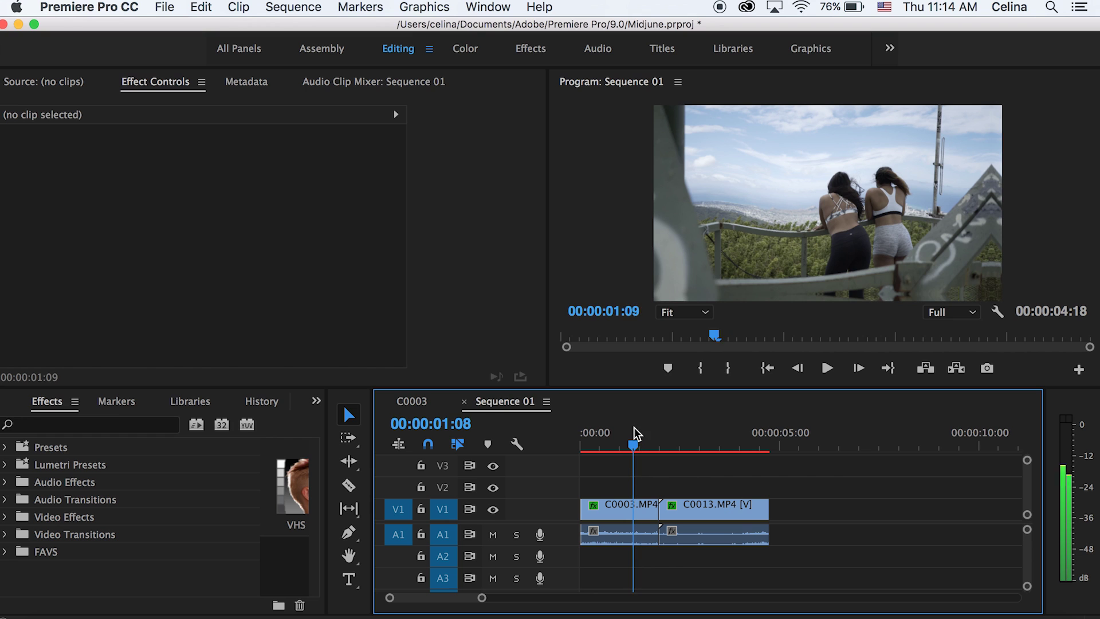
pyautogui.press('super+s')
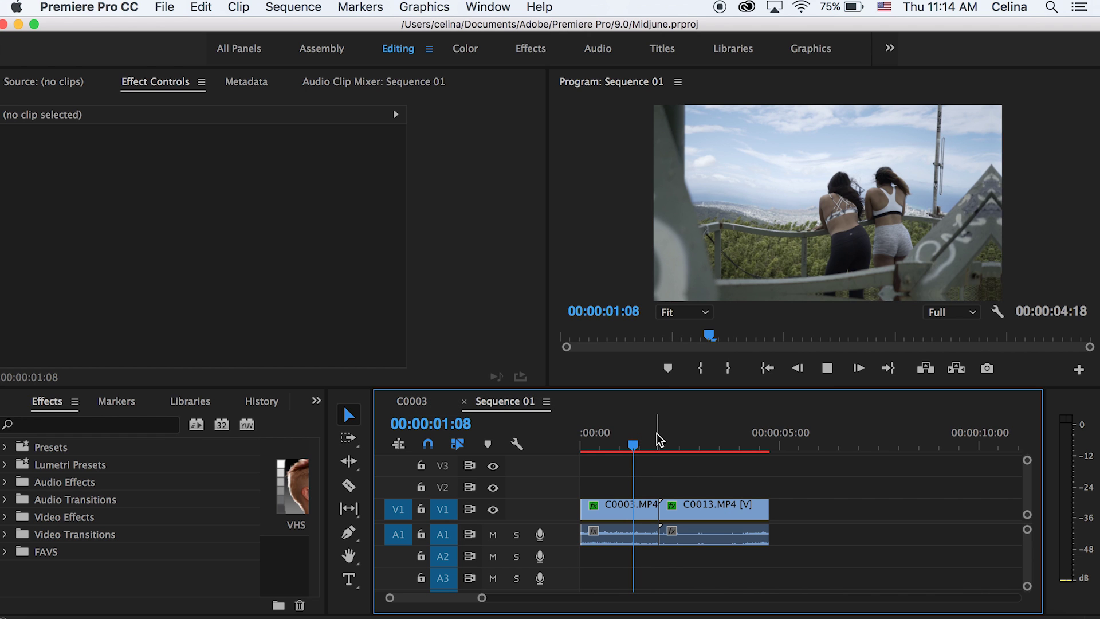
# Replay the transition between the two clips from about 00:00:01:15 and 00:00:01:07
pyautogui.moveTo(659, 439); pyautogui.dragTo(646, 442)
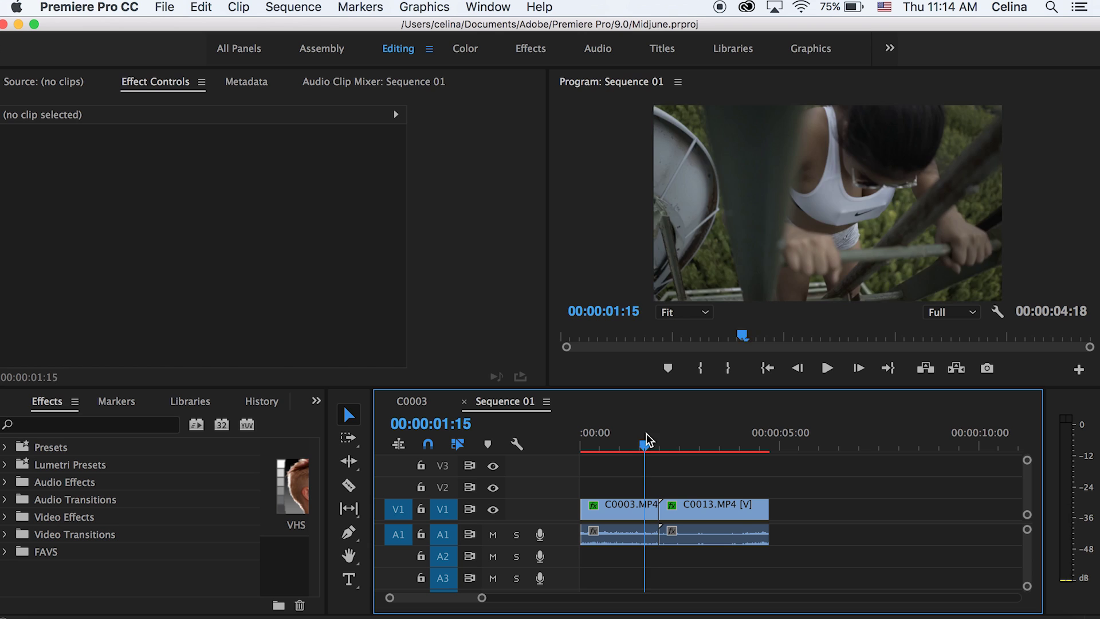
pyautogui.press('l')
pyautogui.press('l')
pyautogui.click(646, 434)
pyautogui.click(634, 440)
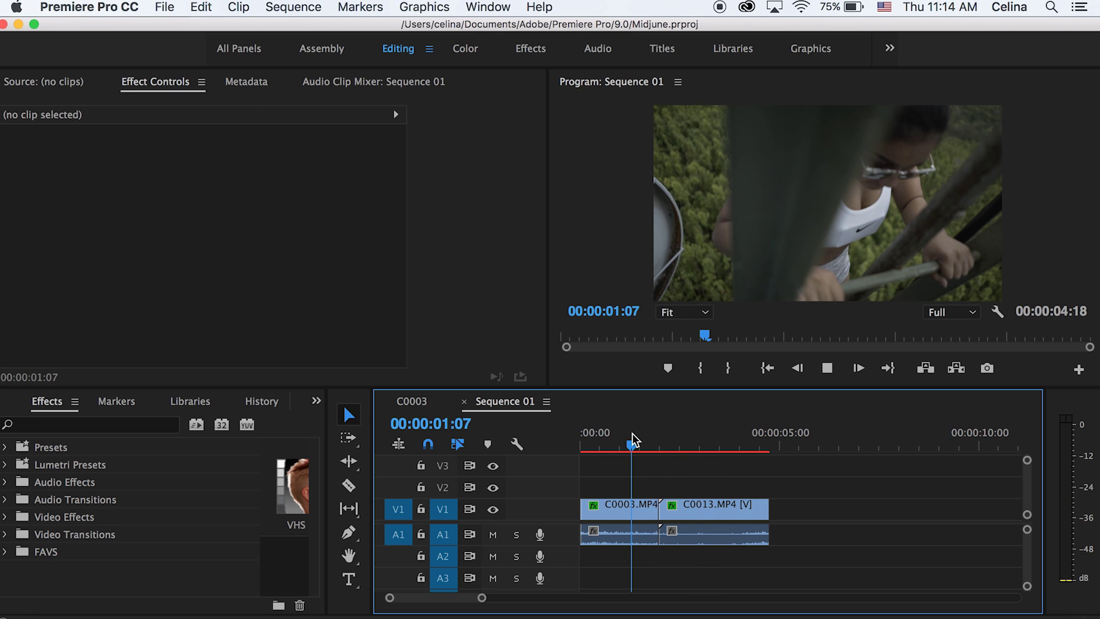
# Add a sequence marker at 00:00:01:05, just before the Position keyframes on C0003.MP4 begin
pyautogui.press('d')
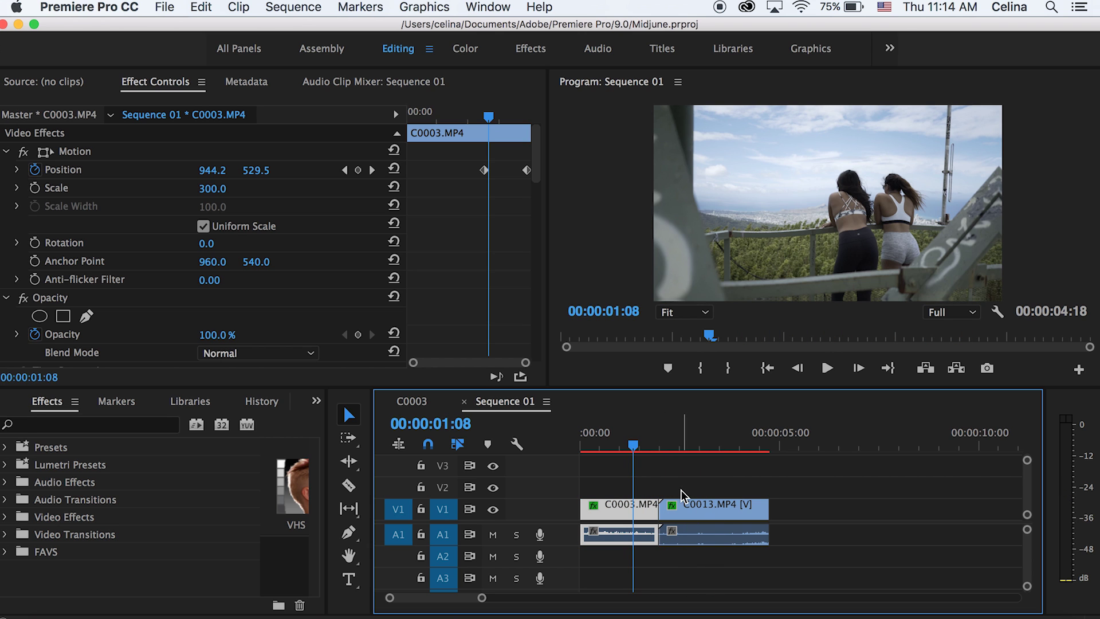
pyautogui.click(630, 448)
pyautogui.moveTo(631, 448); pyautogui.dragTo(628, 449)
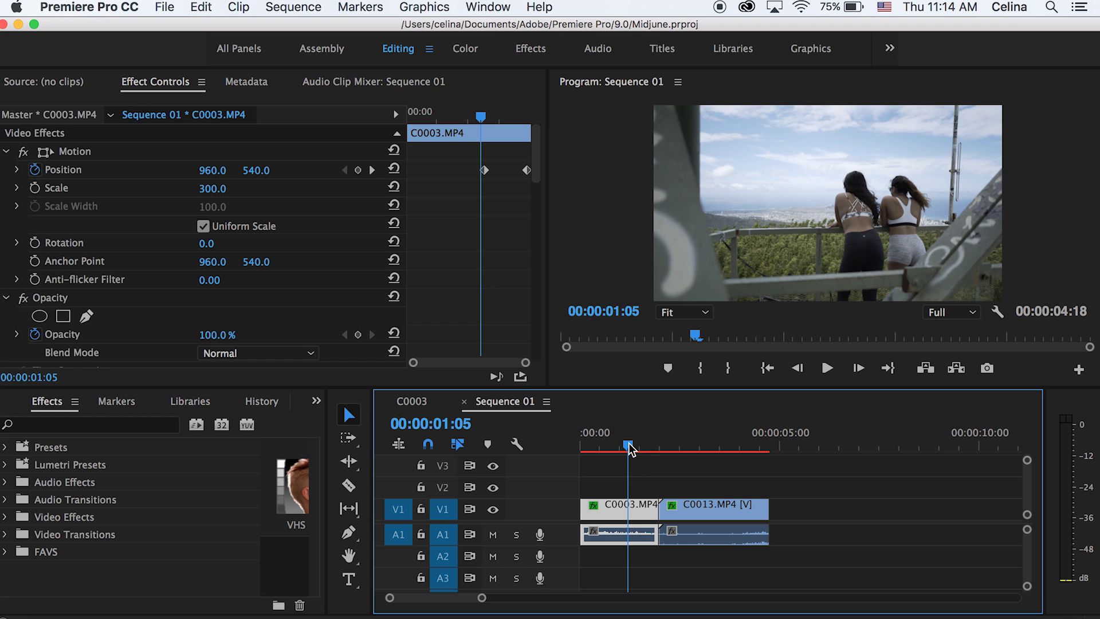
pyautogui.click(656, 469)
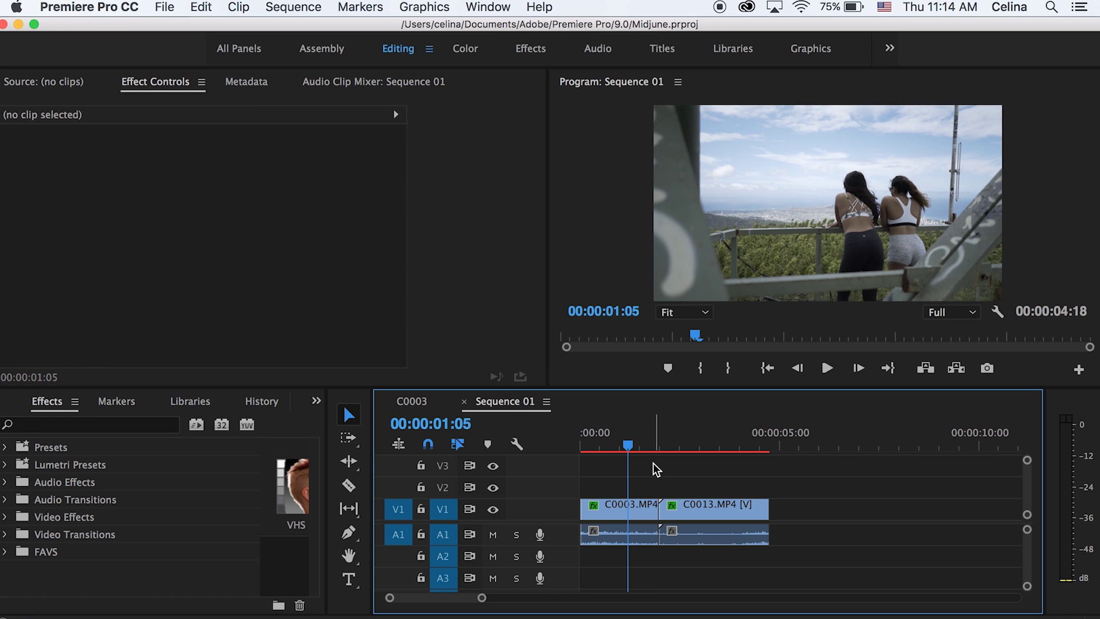
pyautogui.press('m')
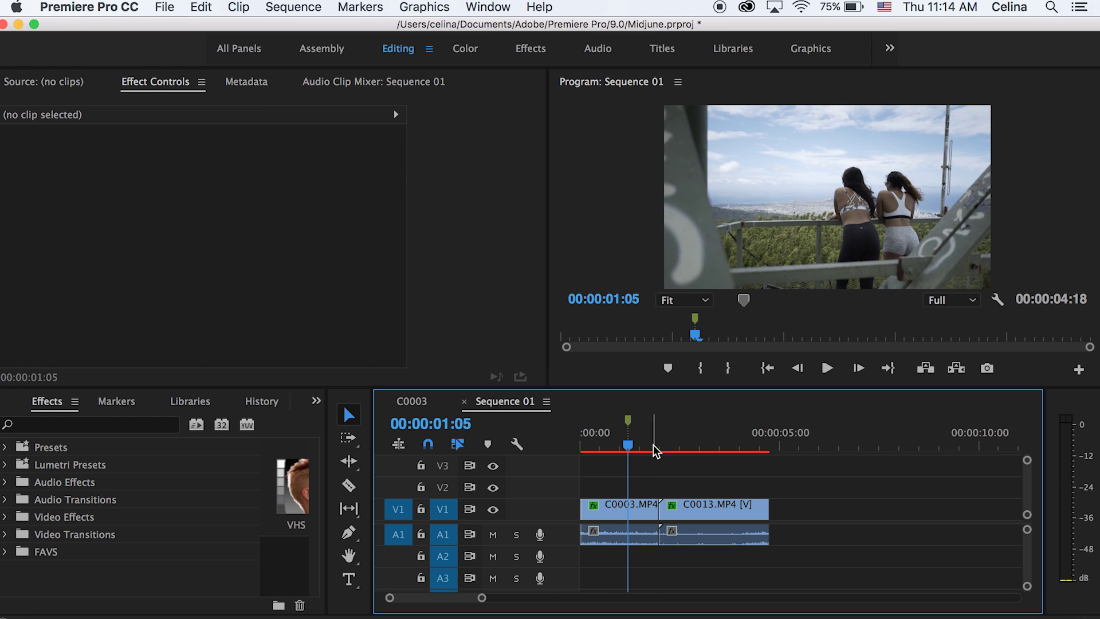
# Add a second sequence marker at 00:00:02:21, where the slide on C0013.MP4 settles
pyautogui.moveTo(639, 439); pyautogui.dragTo(696, 422)
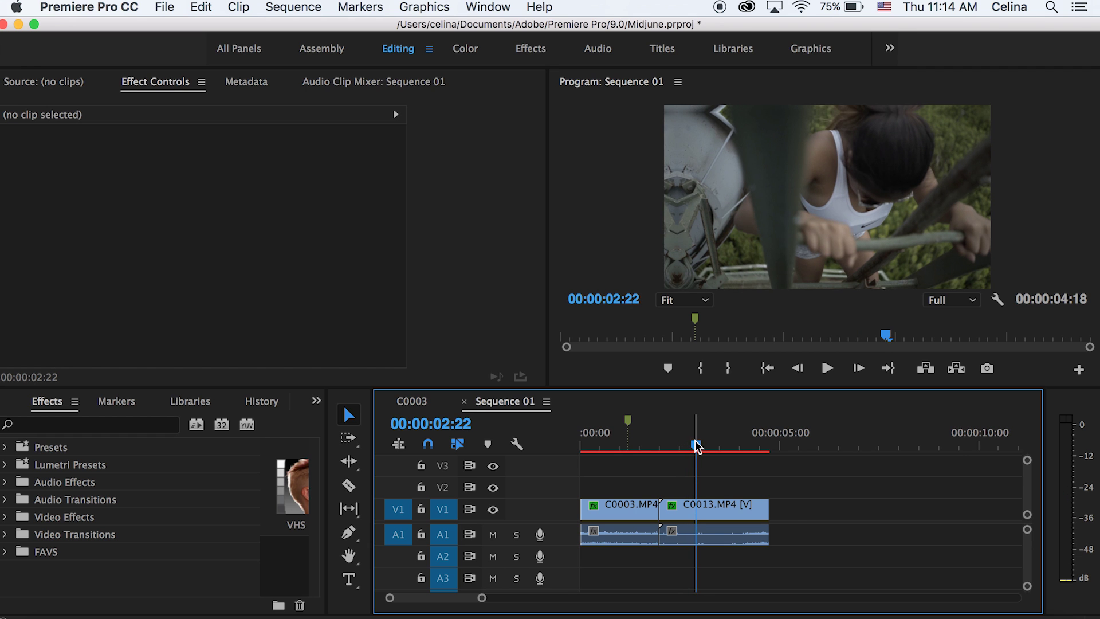
pyautogui.press('=')
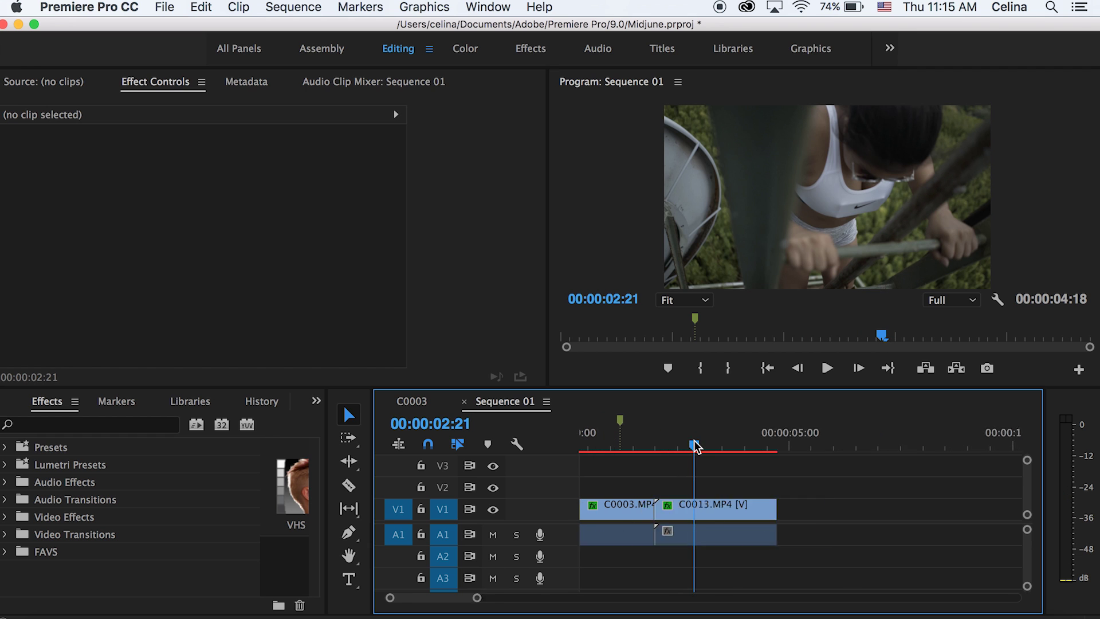
pyautogui.press('-')
pyautogui.press('m')
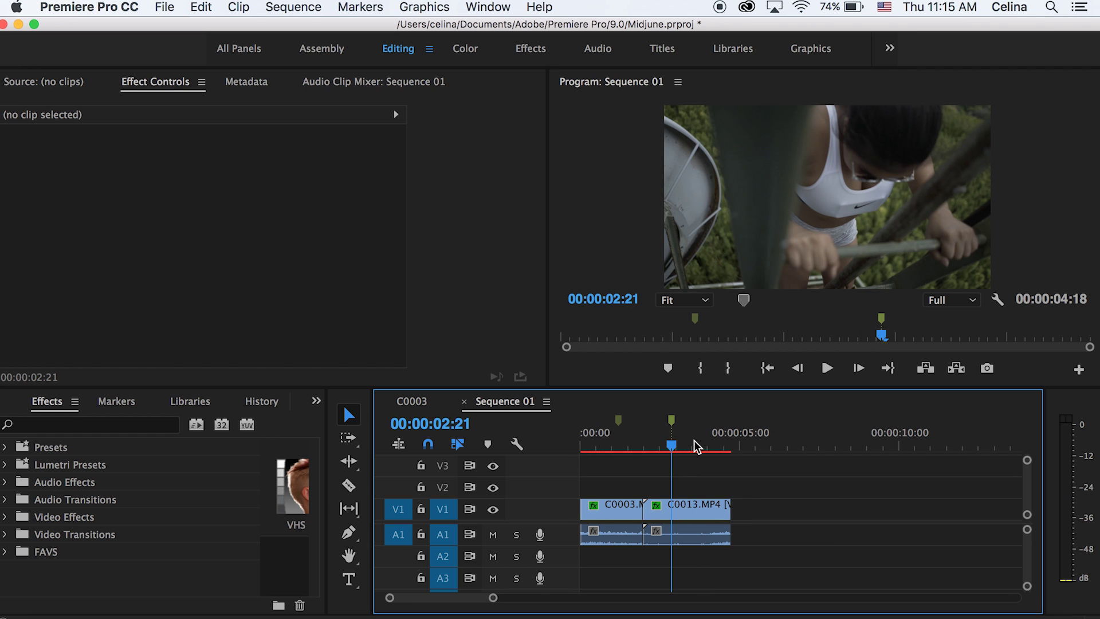
# Nest the C0003.MP4 and C0013.MP4 clips together into one sequence, keeping the suggested name
pyautogui.press('super+a')
pyautogui.click(605, 400)
pyautogui.click(636, 493)
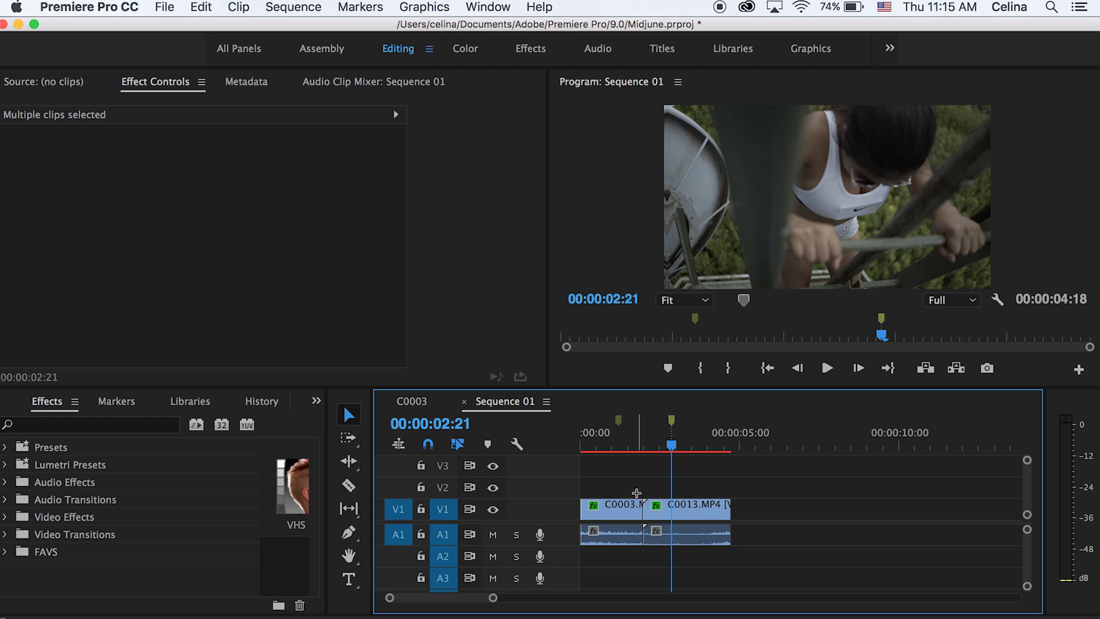
pyautogui.click(635, 491)
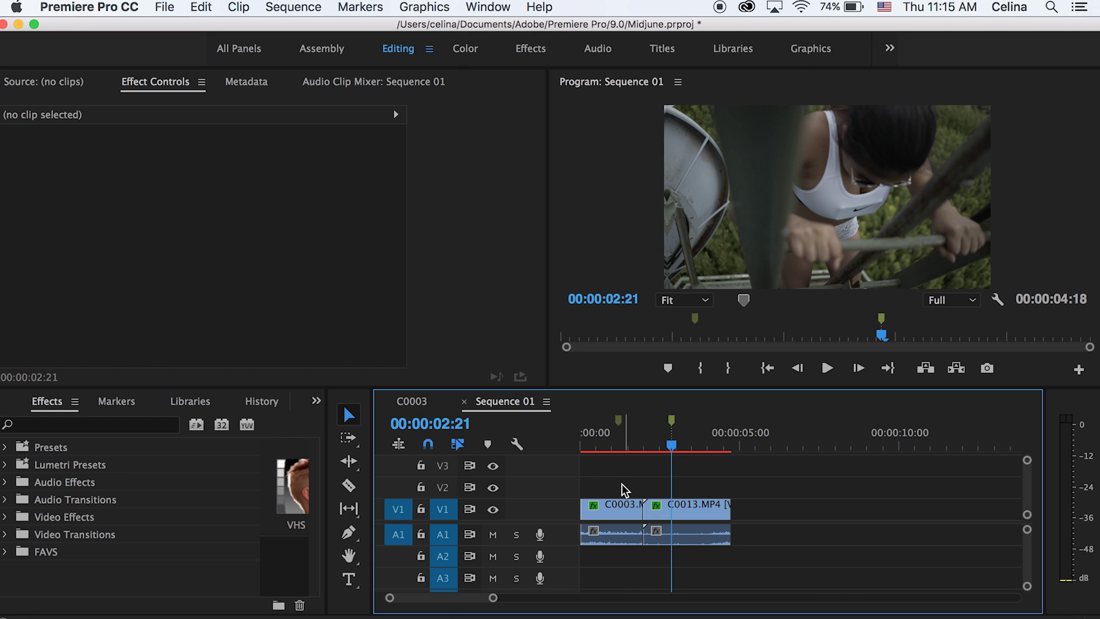
pyautogui.moveTo(623, 484); pyautogui.dragTo(681, 515)
pyautogui.press('n')
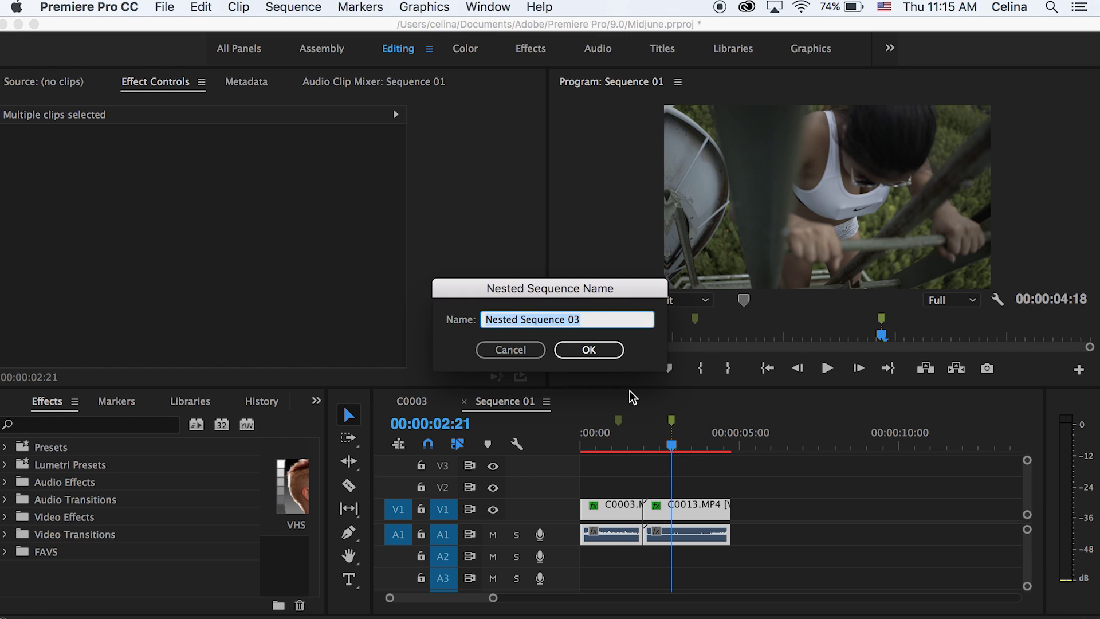
pyautogui.click(599, 351)
# Apply the Color Balance (RGB) effect to the nested clip with the playhead near the first marker, and bring its settings into view
pyautogui.moveTo(636, 445); pyautogui.dragTo(616, 445)
pyautogui.click(627, 510)
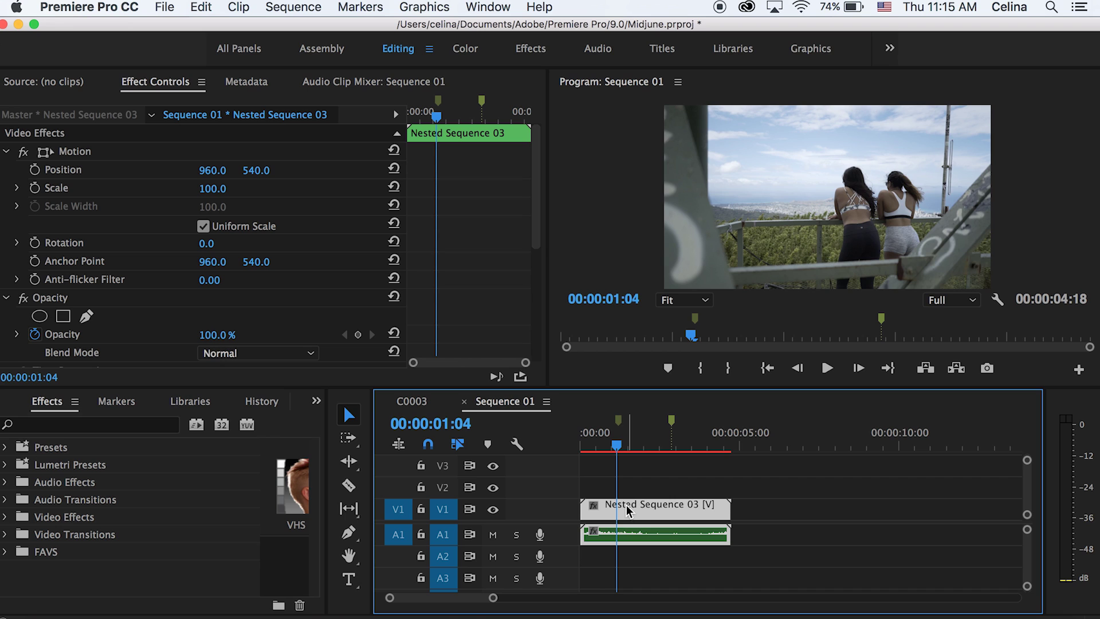
pyautogui.click(150, 424)
pyautogui.write('rgb')
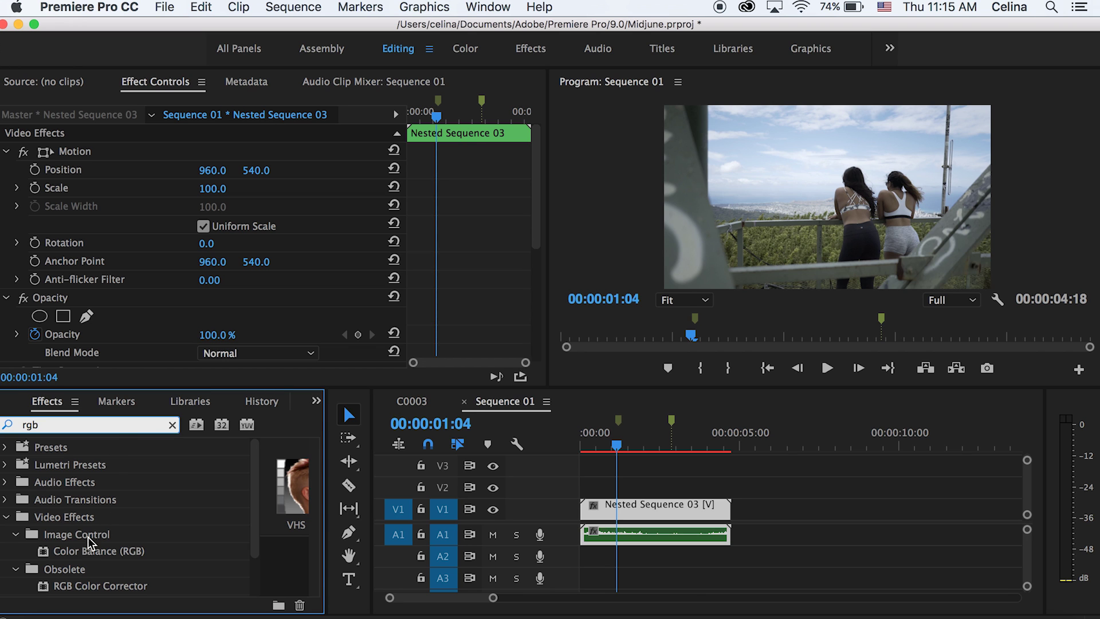
pyautogui.moveTo(89, 552); pyautogui.dragTo(633, 511)
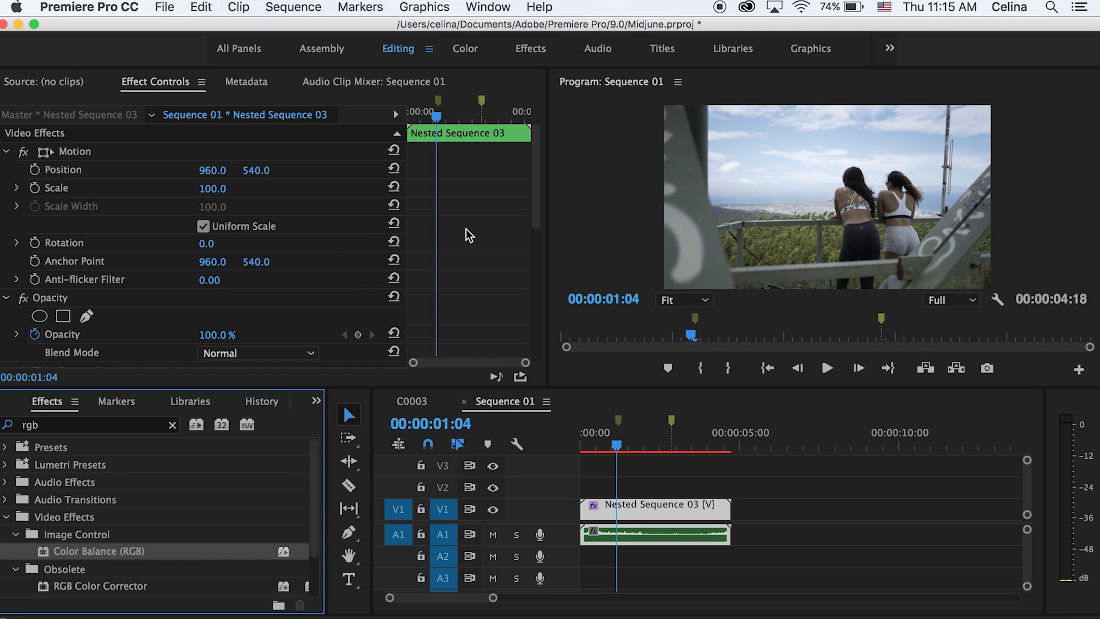
pyautogui.scroll(-10, 466, 228)
pyautogui.scroll(10, 466, 228)
pyautogui.scroll(-3, 466, 228)
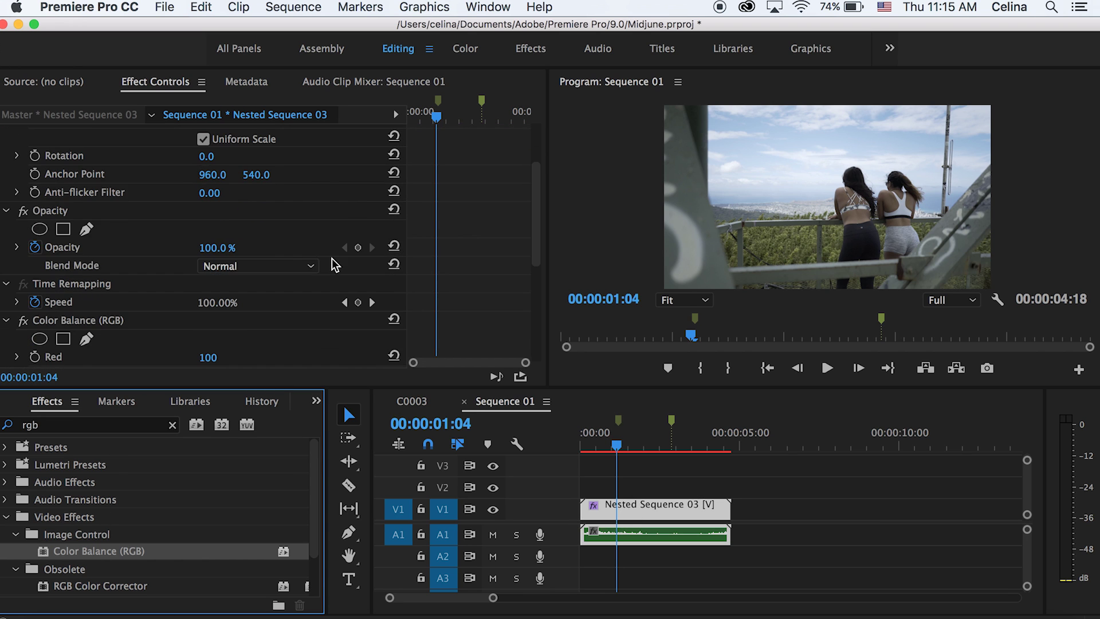
# Set the nested clip's blend mode to Screen and duplicate the clip onto tracks V2 and V3
pyautogui.click(287, 277)
pyautogui.click(247, 283)
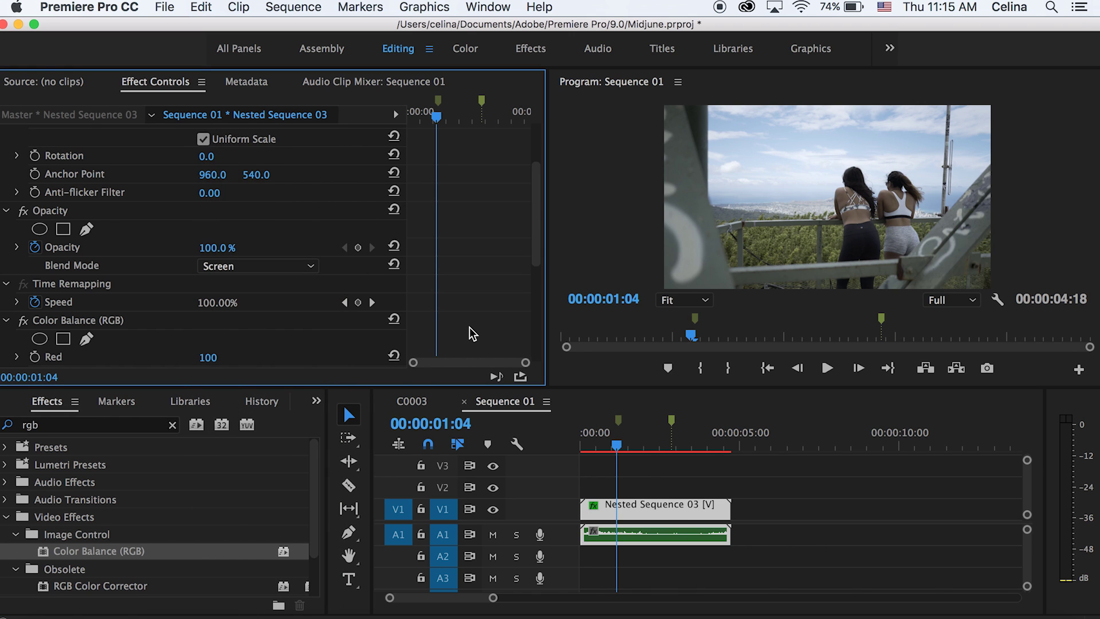
pyautogui.scroll(-5, 469, 330)
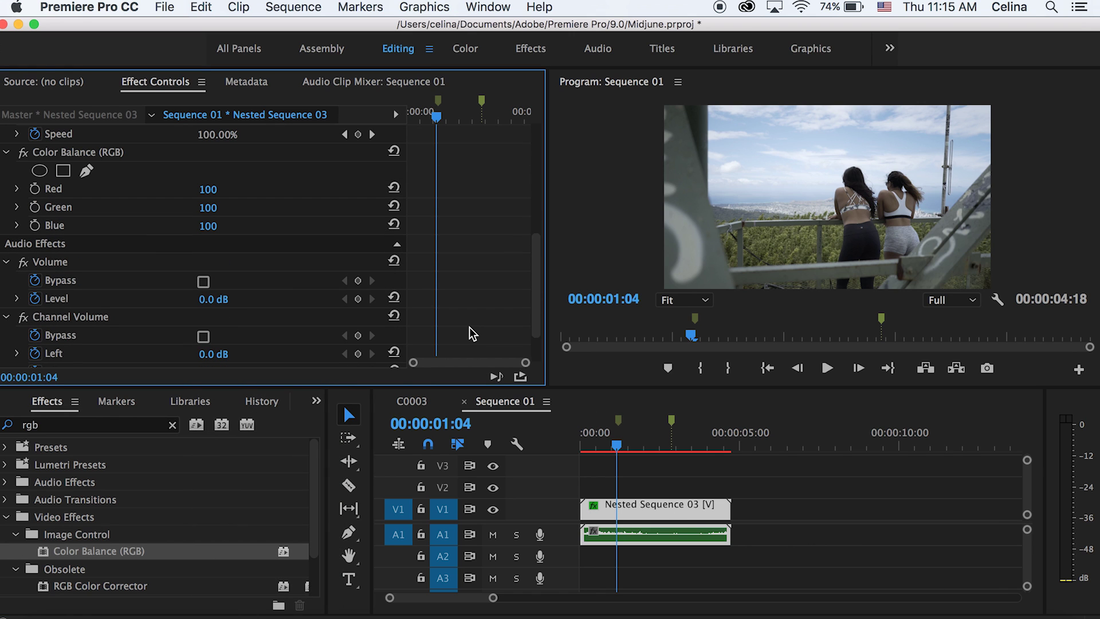
pyautogui.scroll(2, 469, 328)
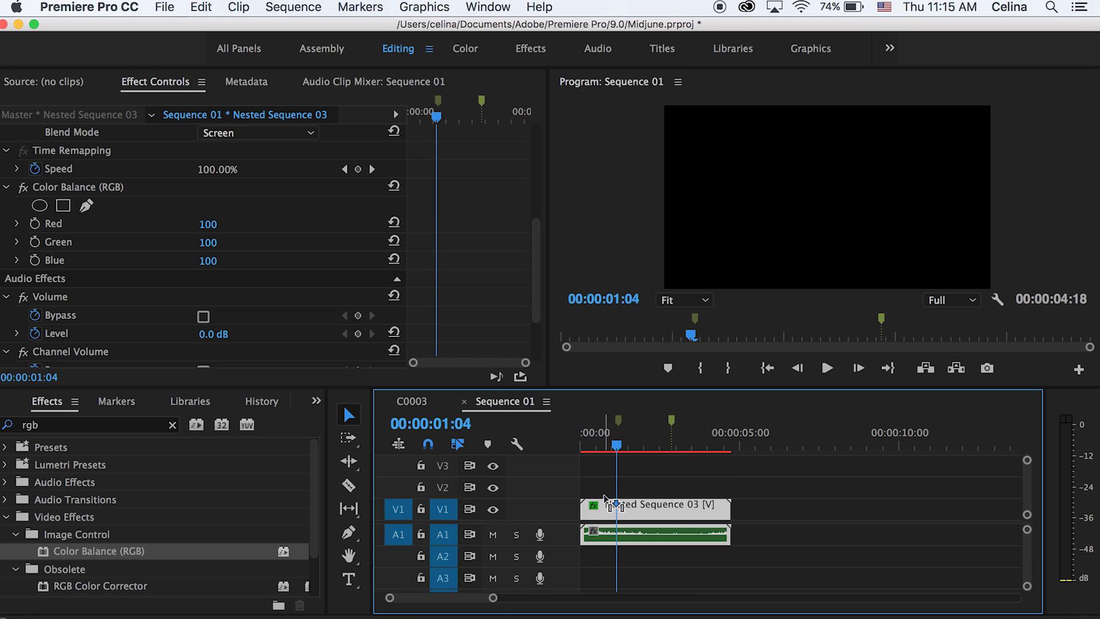
pyautogui.moveTo(609, 505); pyautogui.dragTo(605, 482)
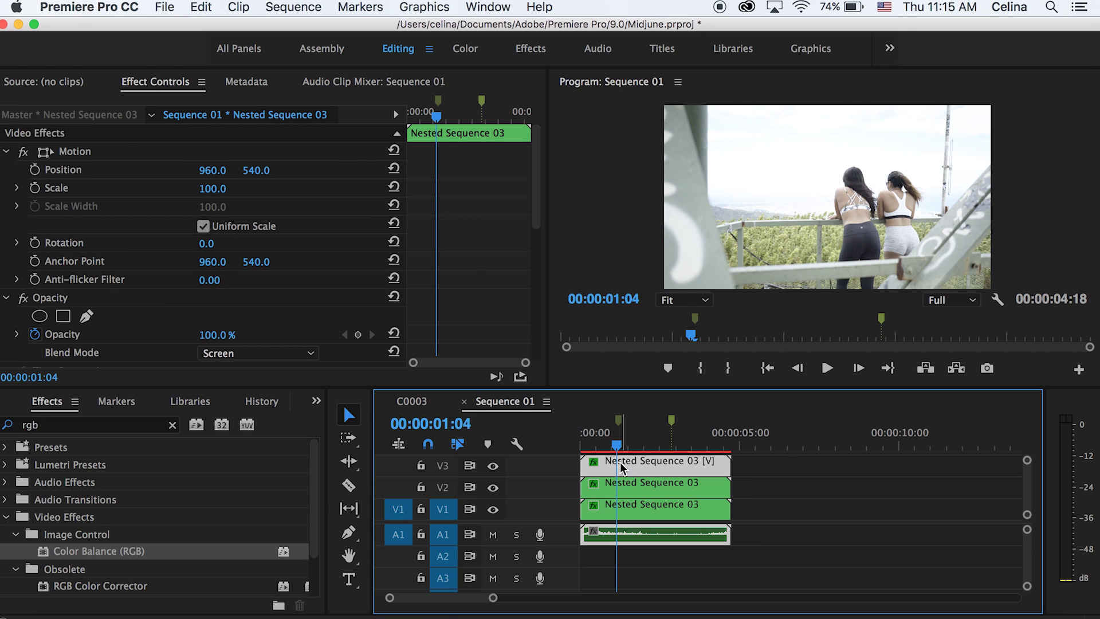
# Set the Color Balance (RGB) values of the V3 copy to Red 100, Green 0 and Blue 0
pyautogui.scroll(-2, 475, 270)
pyautogui.scroll(-4, 480, 277)
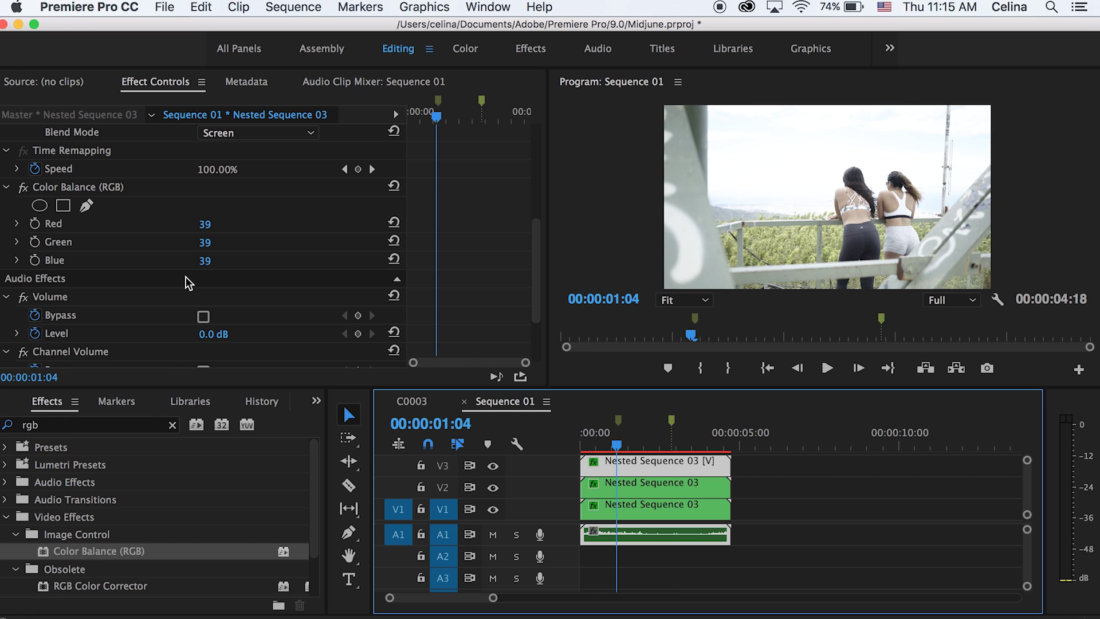
pyautogui.click(204, 242)
pyautogui.write('0')
pyautogui.press('Return')
pyautogui.click(205, 261)
pyautogui.write('0')
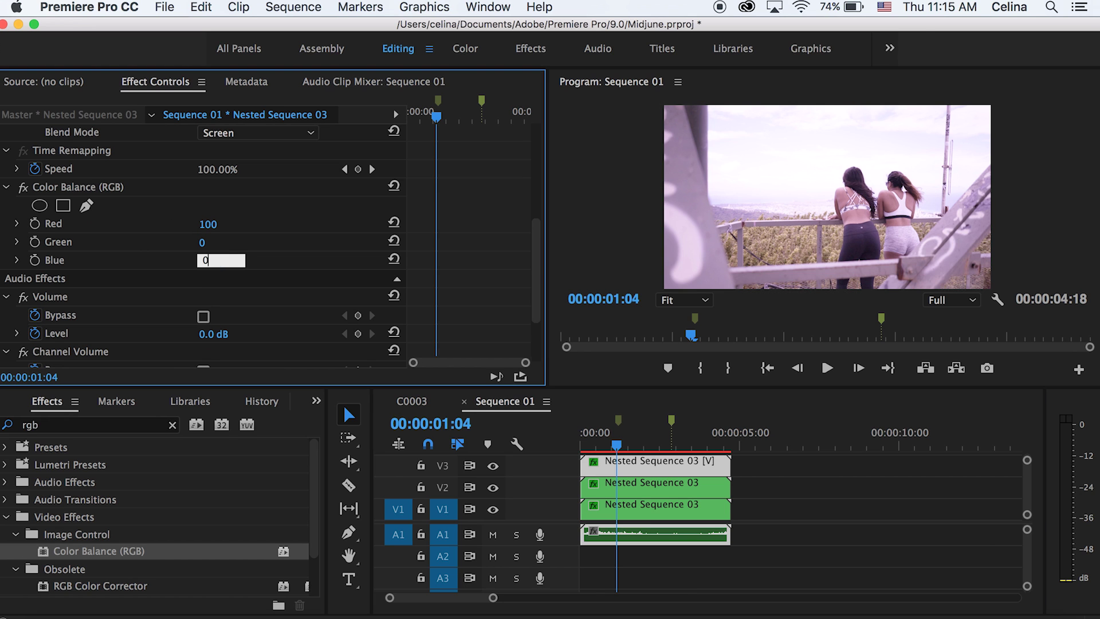
pyautogui.press('Return')
# Set the Color Balance (RGB) values of the V2 copy to Red 0, Green 100 and Blue 0
pyautogui.click(599, 464)
pyautogui.click(610, 488)
pyautogui.scroll(-3, 485, 229)
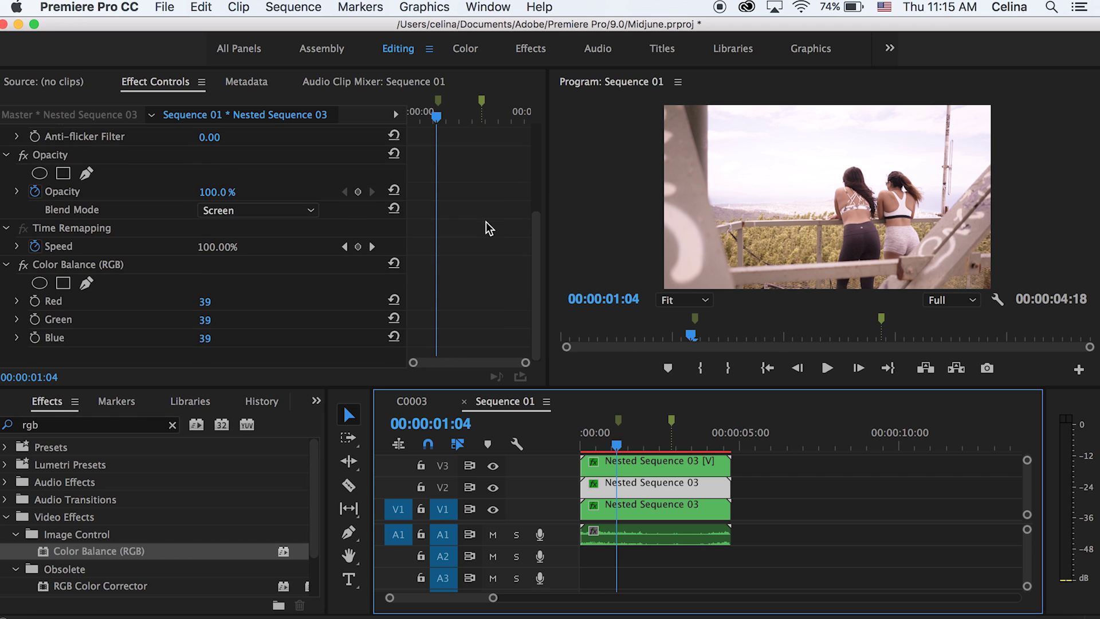
pyautogui.click(207, 303)
pyautogui.write('0')
pyautogui.press('Tab')
pyautogui.write('100')
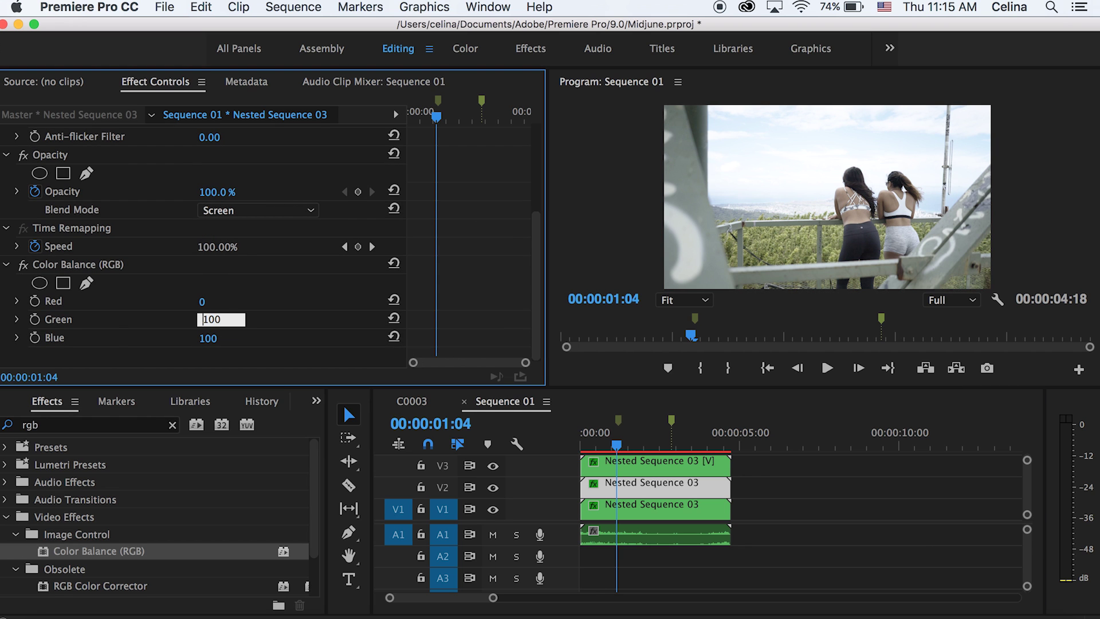
pyautogui.press('Tab')
pyautogui.write('0')
pyautogui.press('Return')
# Set the Color Balance (RGB) values of the V1 clip to Red 0, Green 0 and Blue 100
pyautogui.click(619, 509)
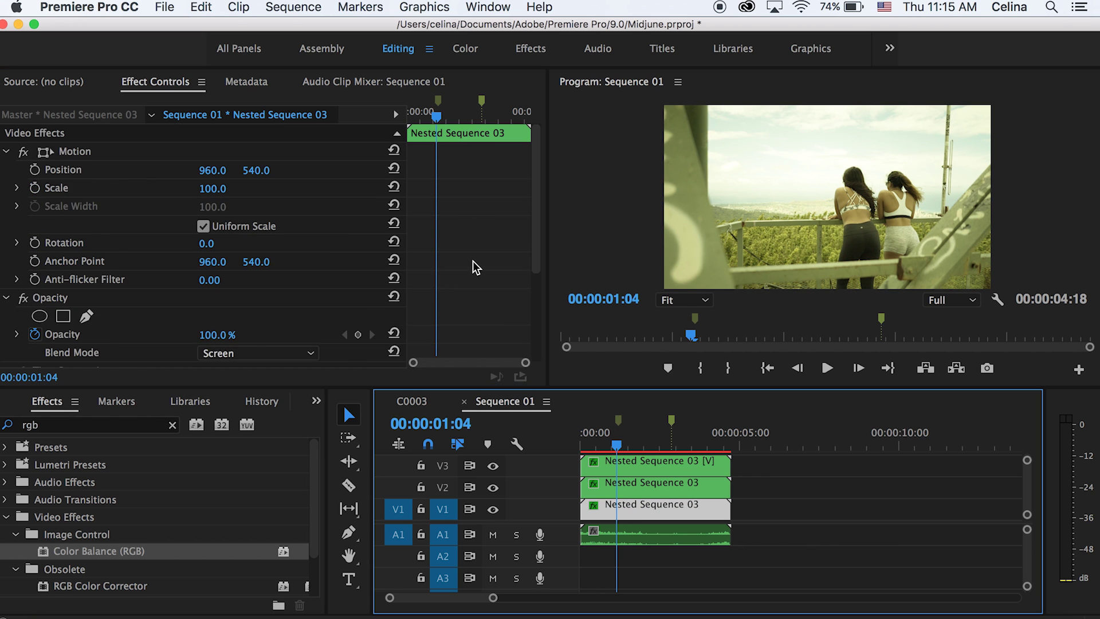
pyautogui.scroll(-3, 455, 267)
pyautogui.click(205, 301)
pyautogui.write('0')
pyautogui.press('Tab')
pyautogui.write('0')
pyautogui.press('Tab')
pyautogui.write('100')
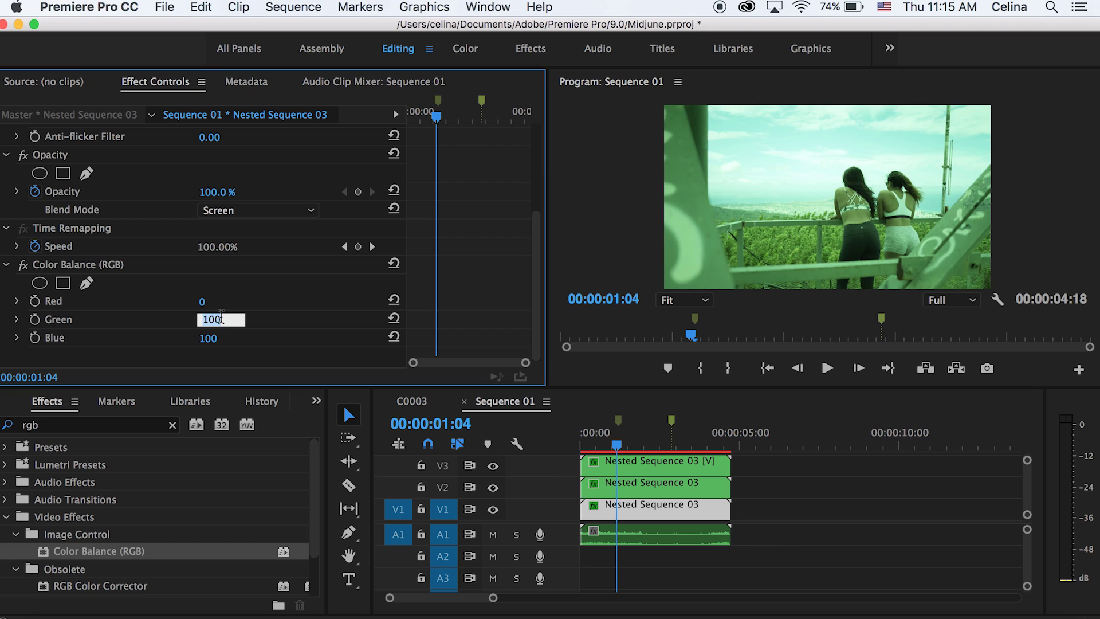
pyautogui.press('Return')
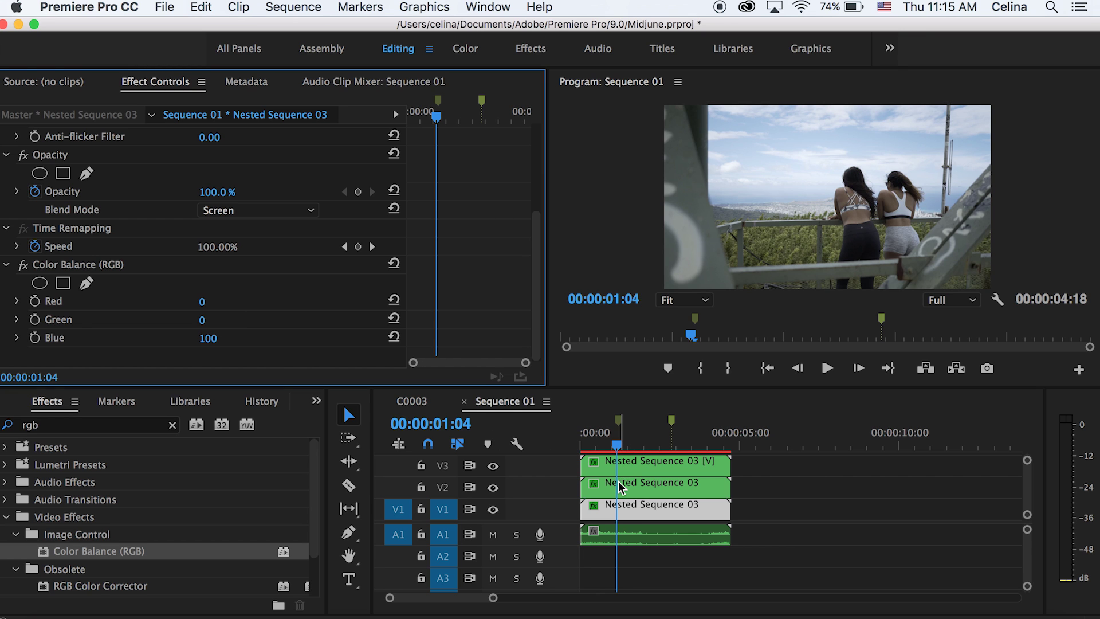
# Try out the RGB split by raising the V3 clip's Scale to 107, and return it to 100
pyautogui.click(622, 487)
pyautogui.moveTo(225, 189)
pyautogui.mouseDown()
pyautogui.moveTo(237, 188)
pyautogui.moveTo(225, 189)
pyautogui.mouseUp()
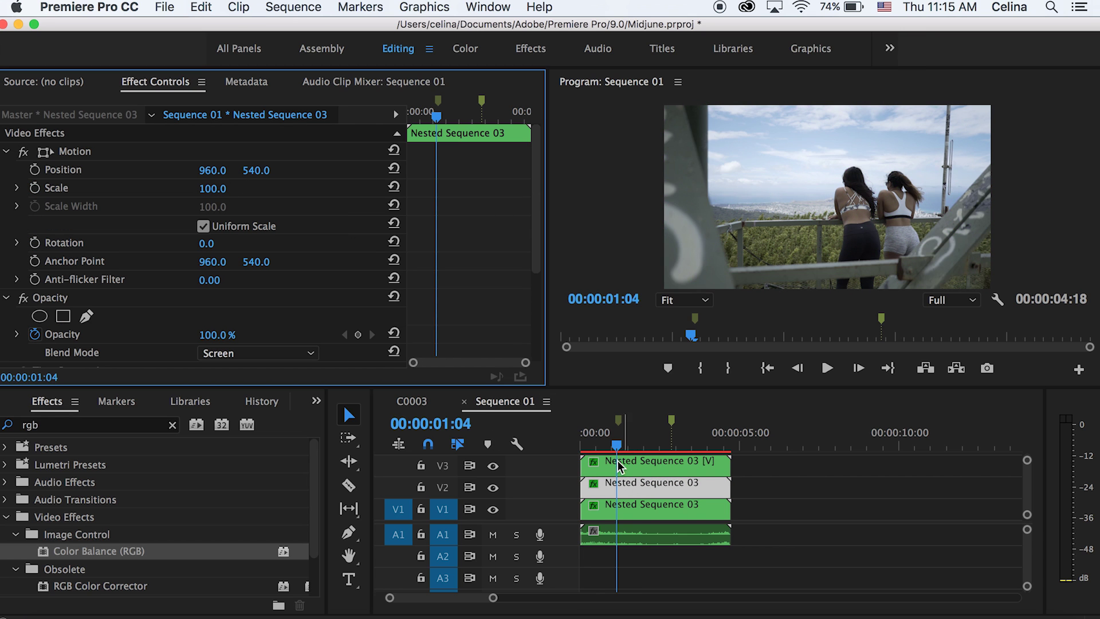
pyautogui.click(618, 461)
pyautogui.click(213, 188)
pyautogui.write('109')
pyautogui.press('Return')
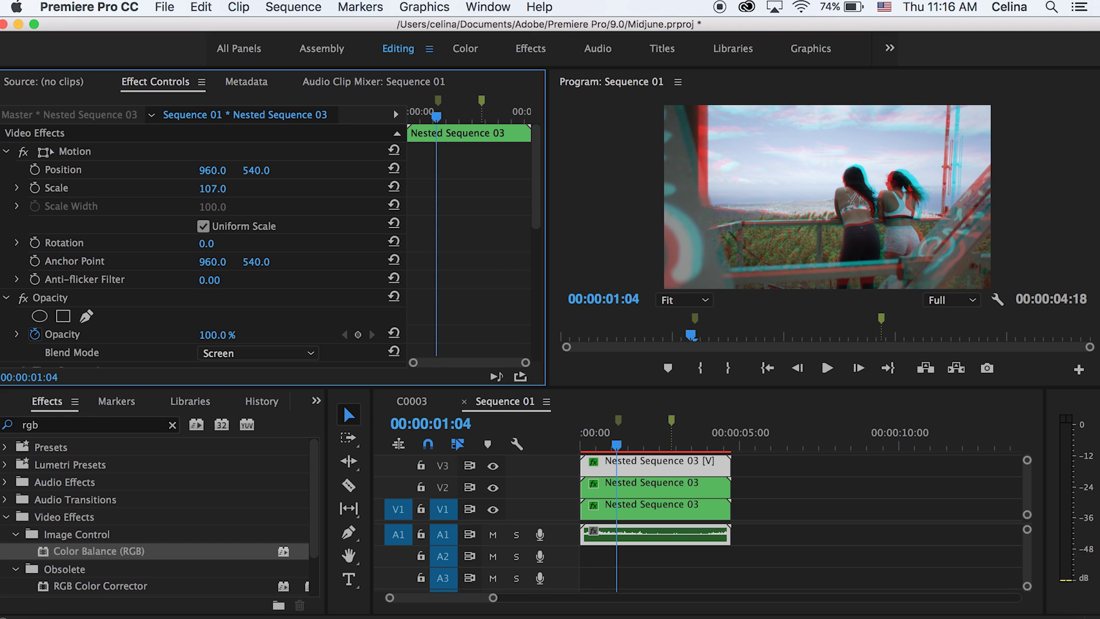
pyautogui.moveTo(230, 189); pyautogui.dragTo(223, 188)
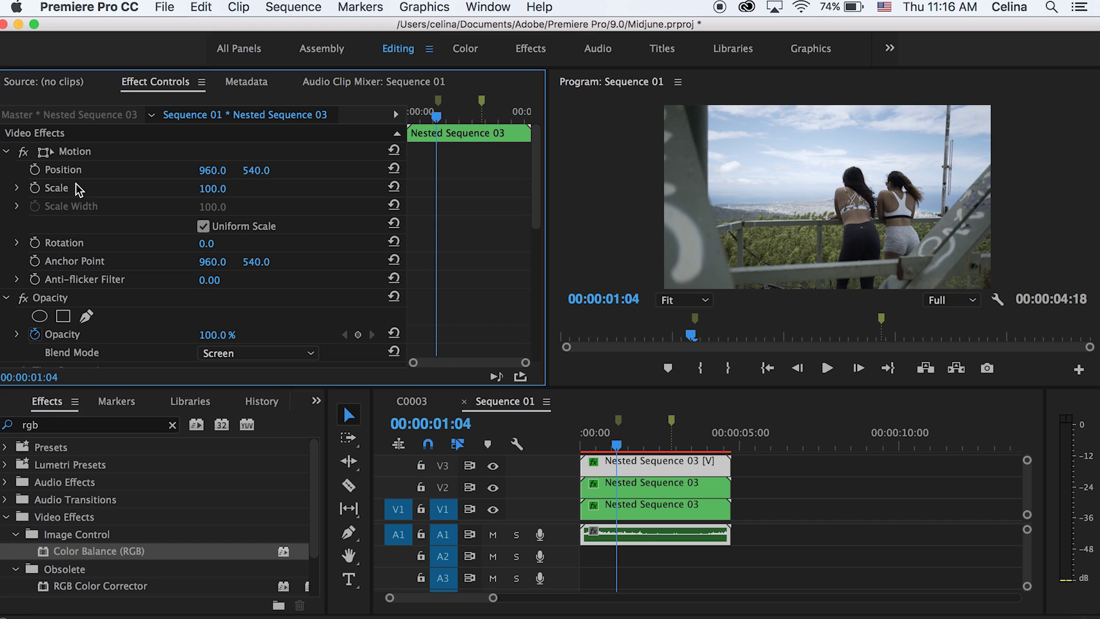
# Keyframe the V3 clip's Scale from 100 shortly before the first marker to 102 at 00:00:01:04
pyautogui.click(35, 188)
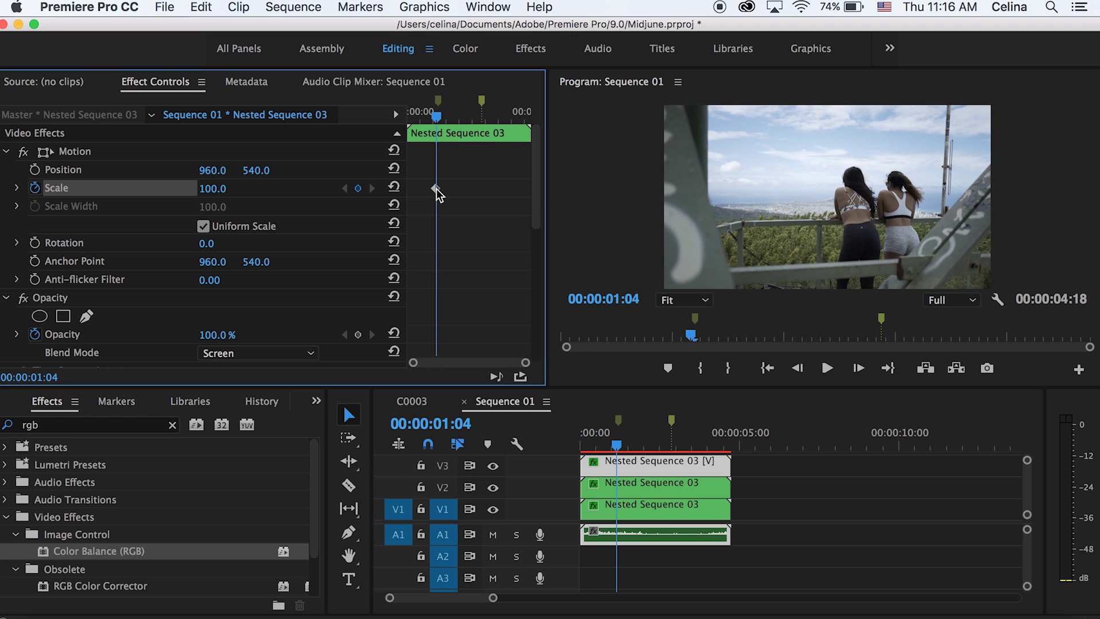
pyautogui.moveTo(434, 189); pyautogui.dragTo(427, 189)
pyautogui.click(215, 189)
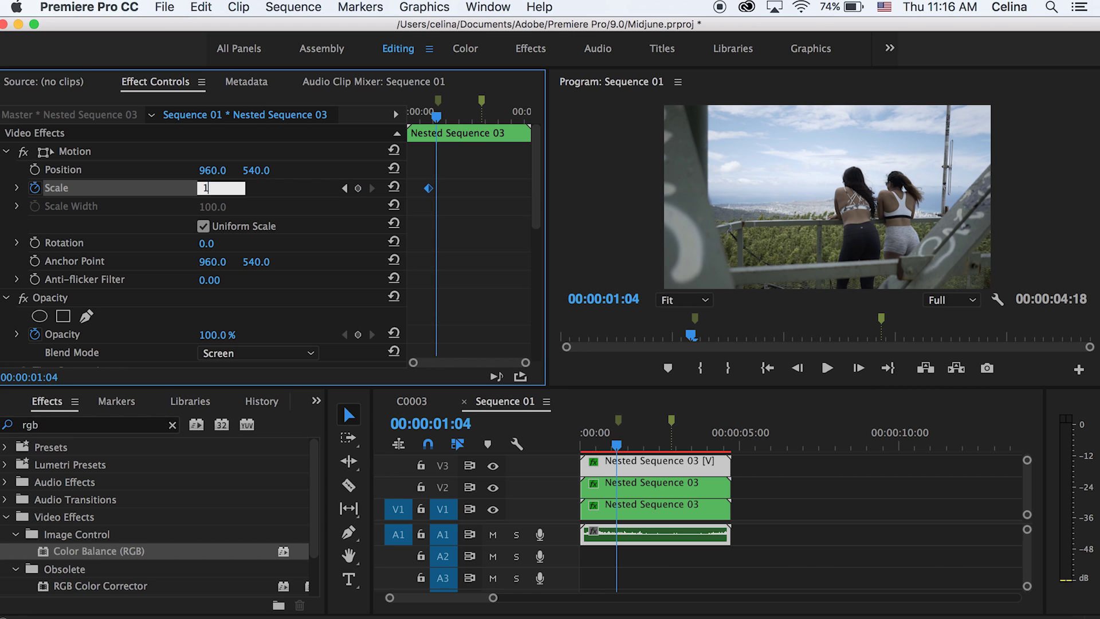
pyautogui.write('102')
pyautogui.press('Return')
# Keyframe the V3 clip's Scale to hold 102 until 00:00:02:20 and reset to 100 at 00:00:03:02
pyautogui.moveTo(437, 123); pyautogui.dragTo(484, 121)
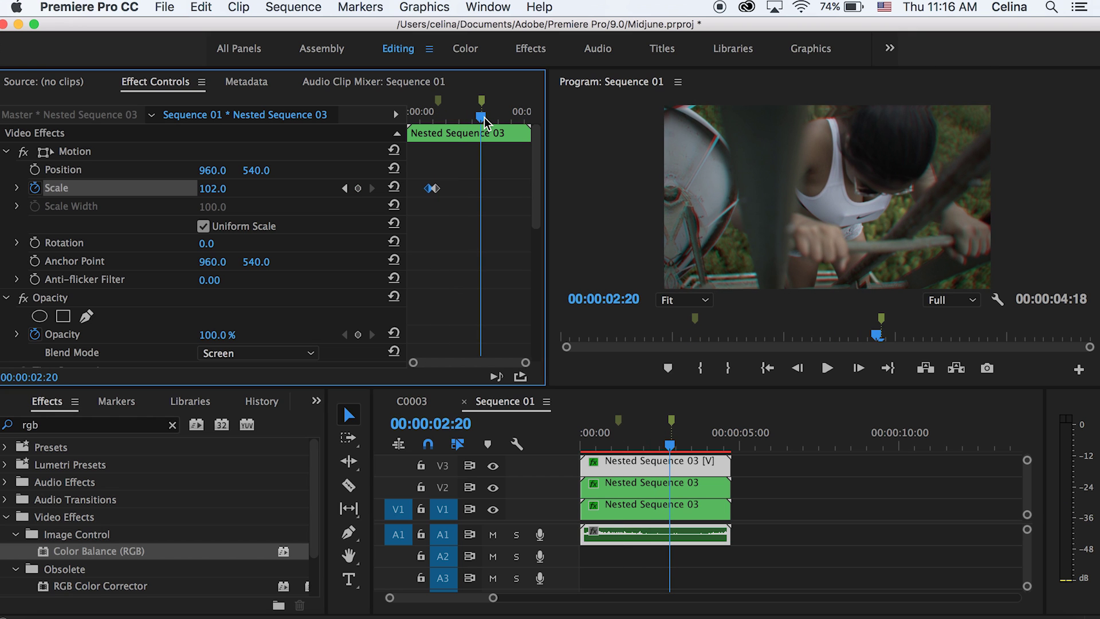
pyautogui.click(358, 188)
pyautogui.moveTo(481, 118); pyautogui.dragTo(487, 119)
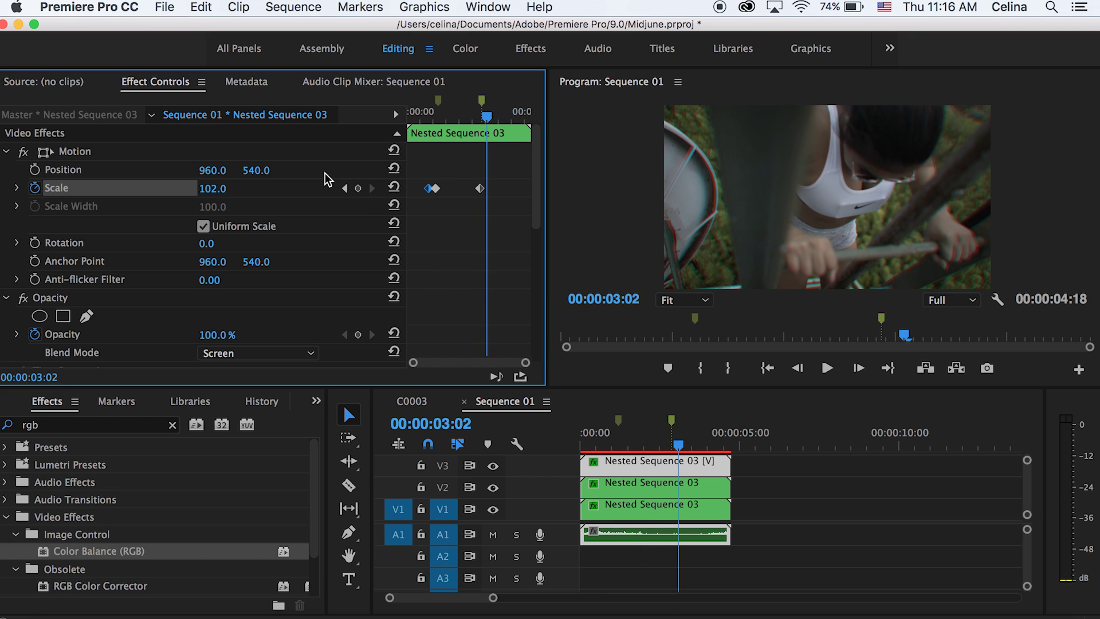
pyautogui.click(222, 189)
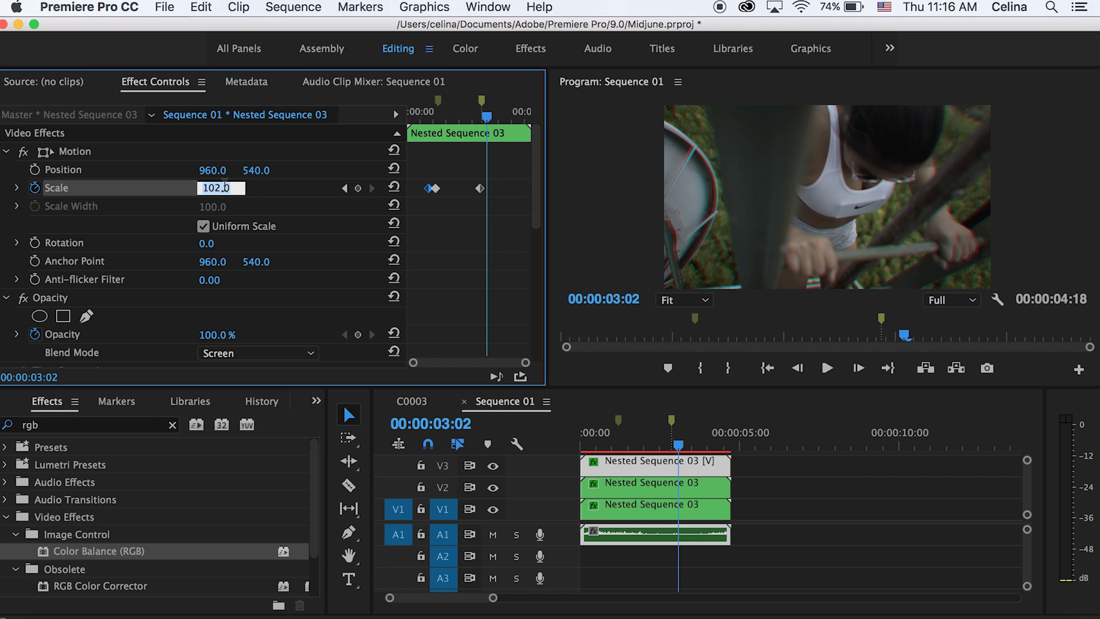
pyautogui.click(394, 187)
# Play back the RGB split and shift the last Scale keyframe on the V3 clip slightly later
pyautogui.moveTo(487, 117); pyautogui.dragTo(422, 120)
pyautogui.press('space')
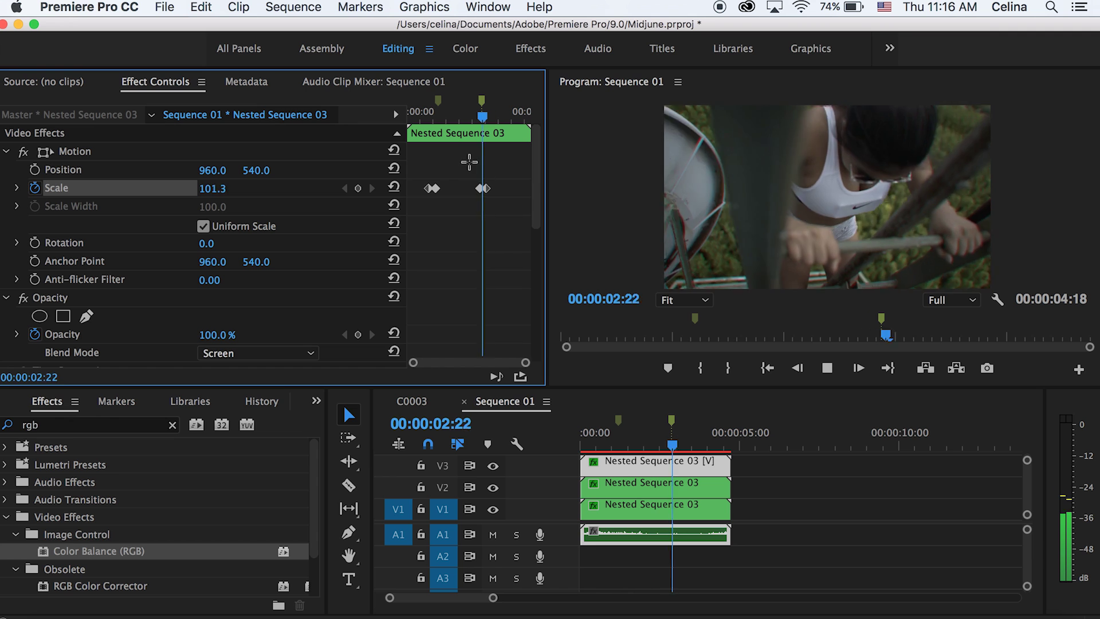
pyautogui.moveTo(490, 119); pyautogui.dragTo(478, 119)
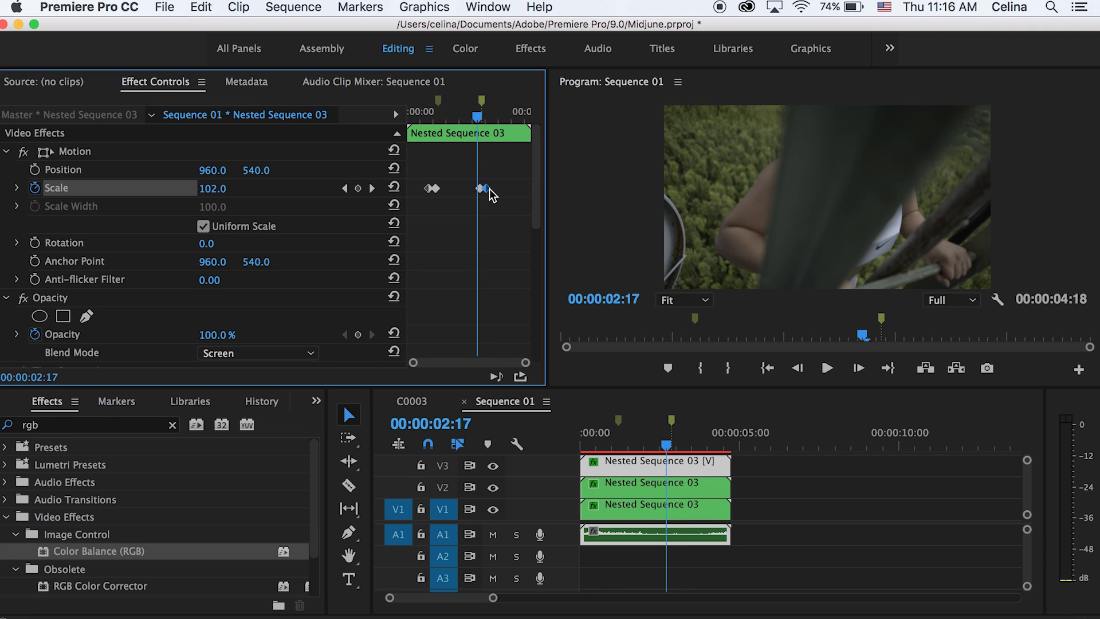
pyautogui.press('space')
pyautogui.click(378, 81)
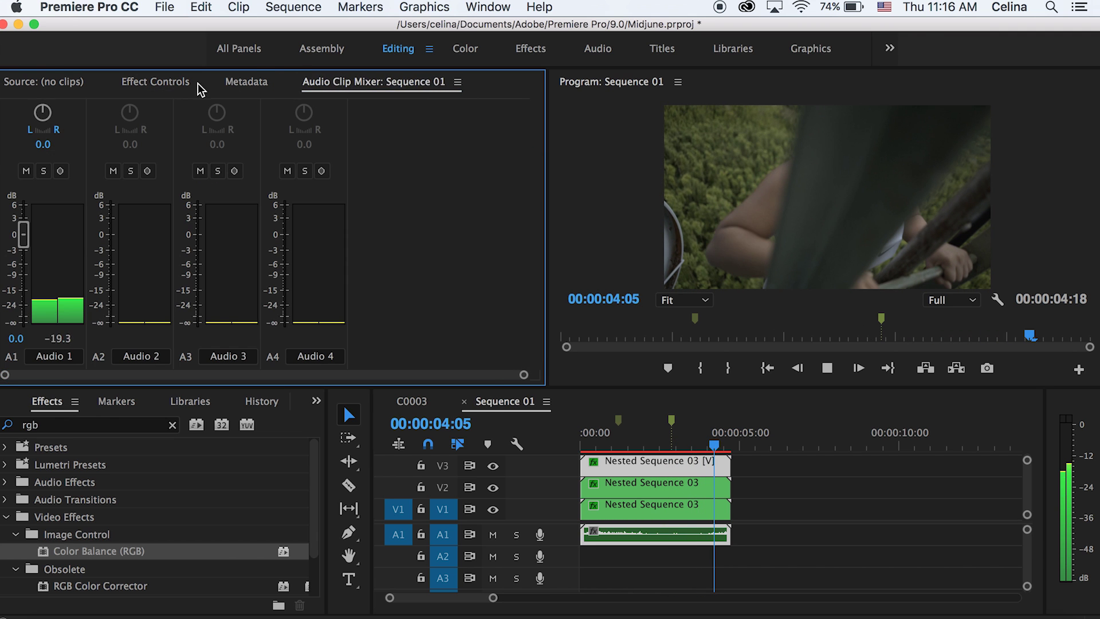
pyautogui.click(197, 83)
pyautogui.click(427, 112)
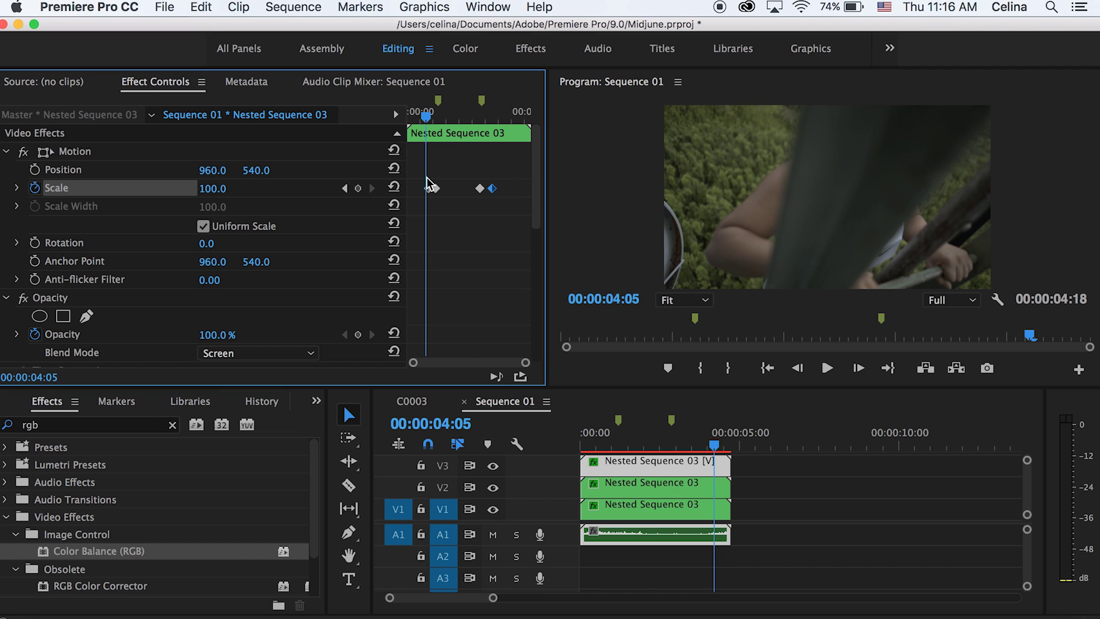
pyautogui.press('=')
pyautogui.press('=')
pyautogui.press('=')
pyautogui.press('-')
pyautogui.press('-')
pyautogui.press('-')
pyautogui.moveTo(421, 122); pyautogui.dragTo(415, 121)
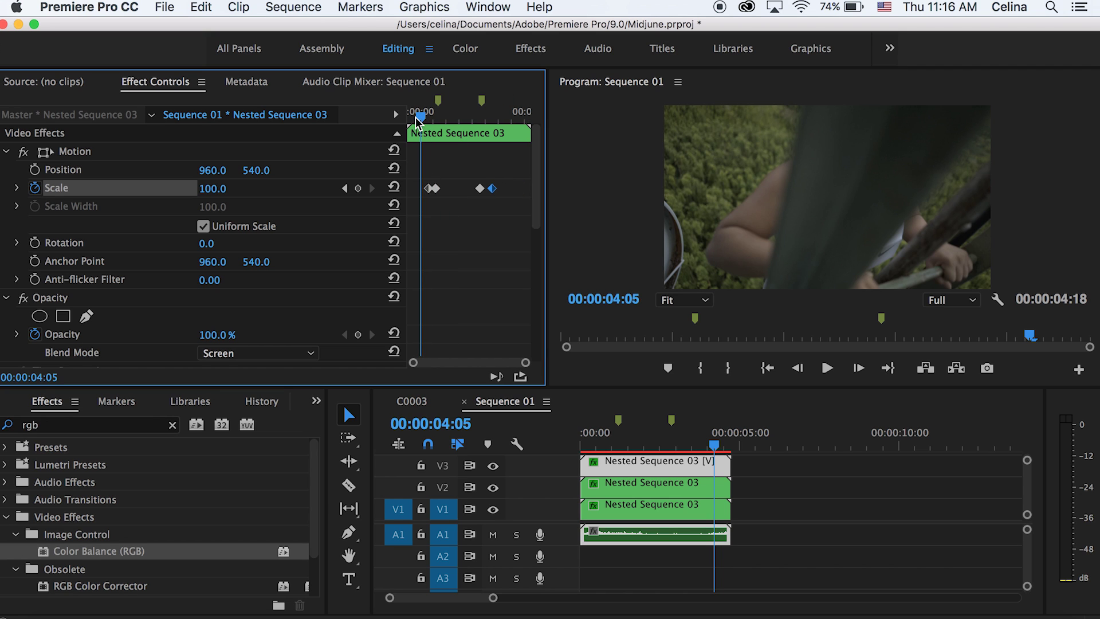
# Cover the nested clips with an adjustment layer on V4 and apply Lumetri Color to it with the FVS_2 look
pyautogui.press('super+s')
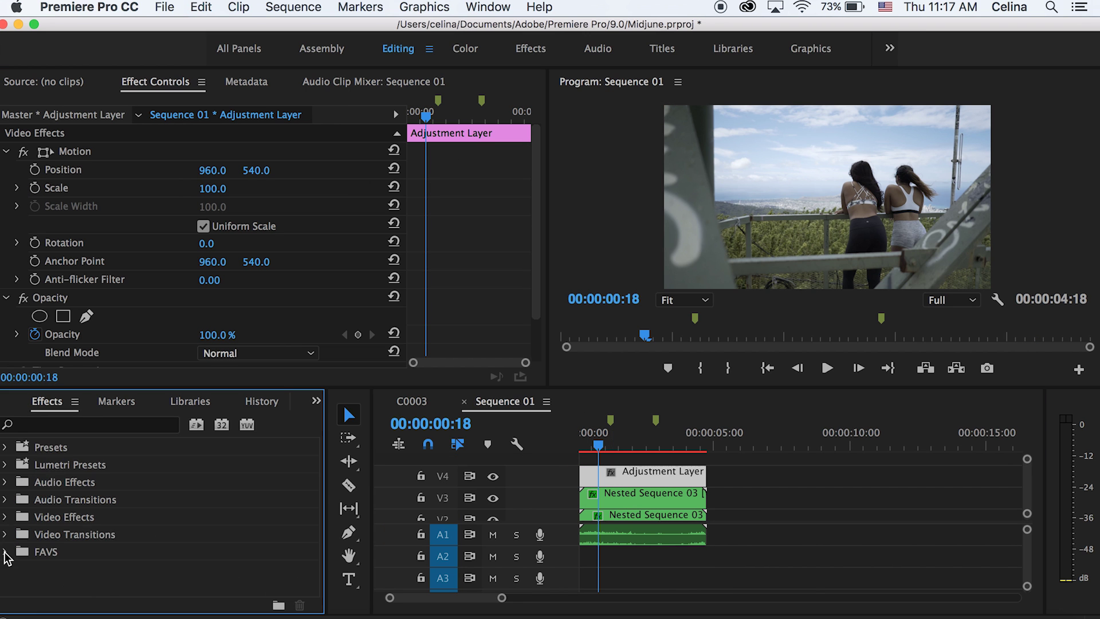
pyautogui.click(6, 552)
pyautogui.click(77, 554)
pyautogui.moveTo(80, 566); pyautogui.dragTo(630, 476)
# Play back the color-graded transition and save the project
pyautogui.press('space')
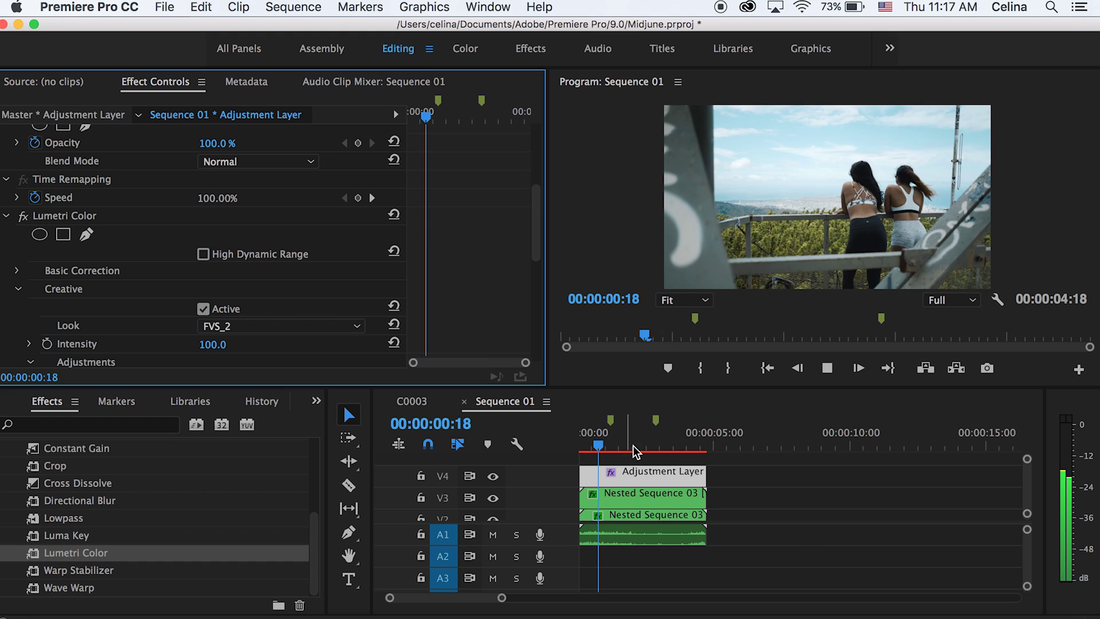
pyautogui.press('space')
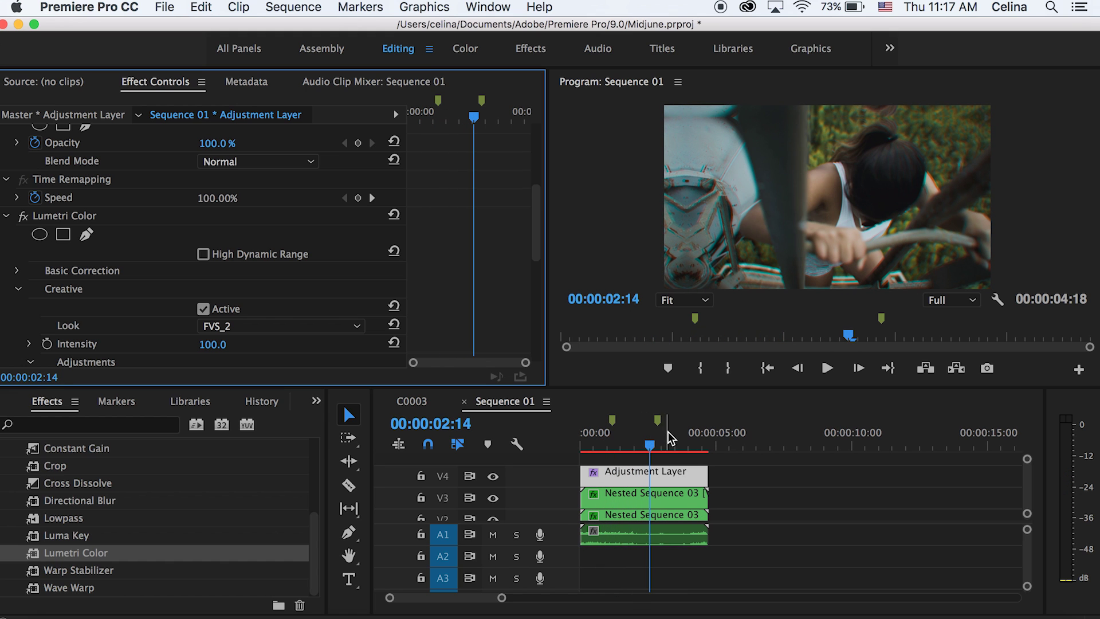
pyautogui.moveTo(653, 444); pyautogui.dragTo(640, 448)
pyautogui.click(829, 491)
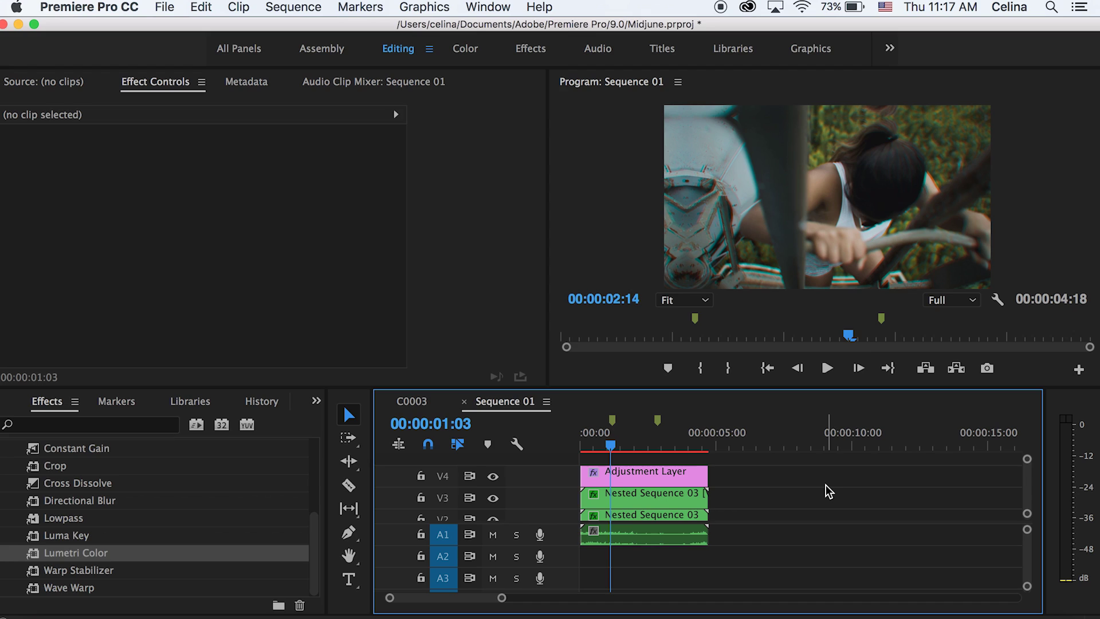
pyautogui.press('super+s')
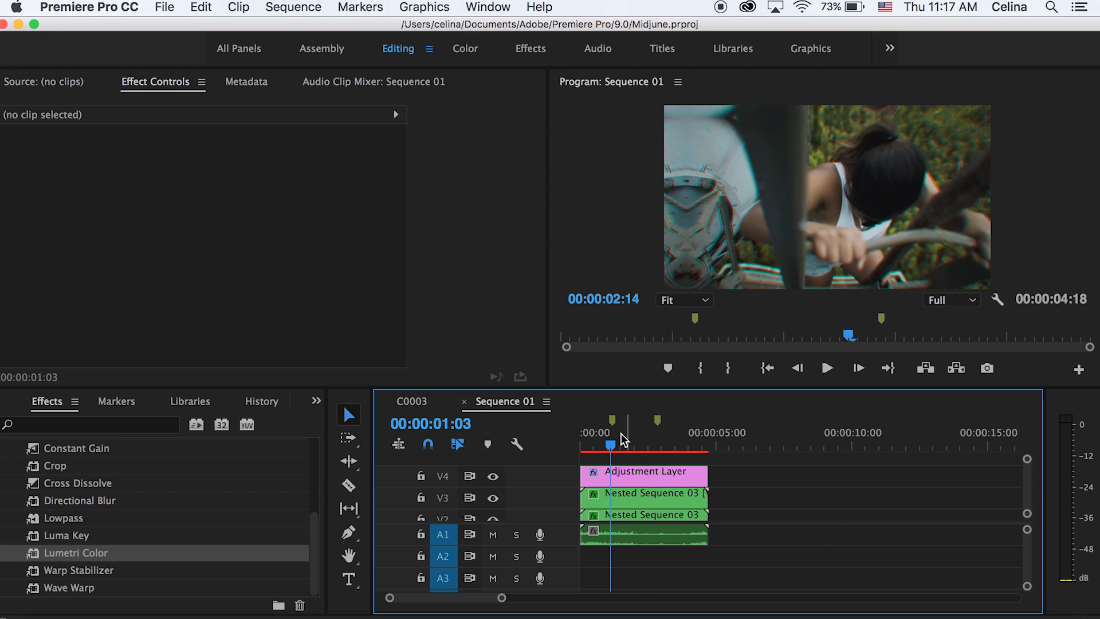